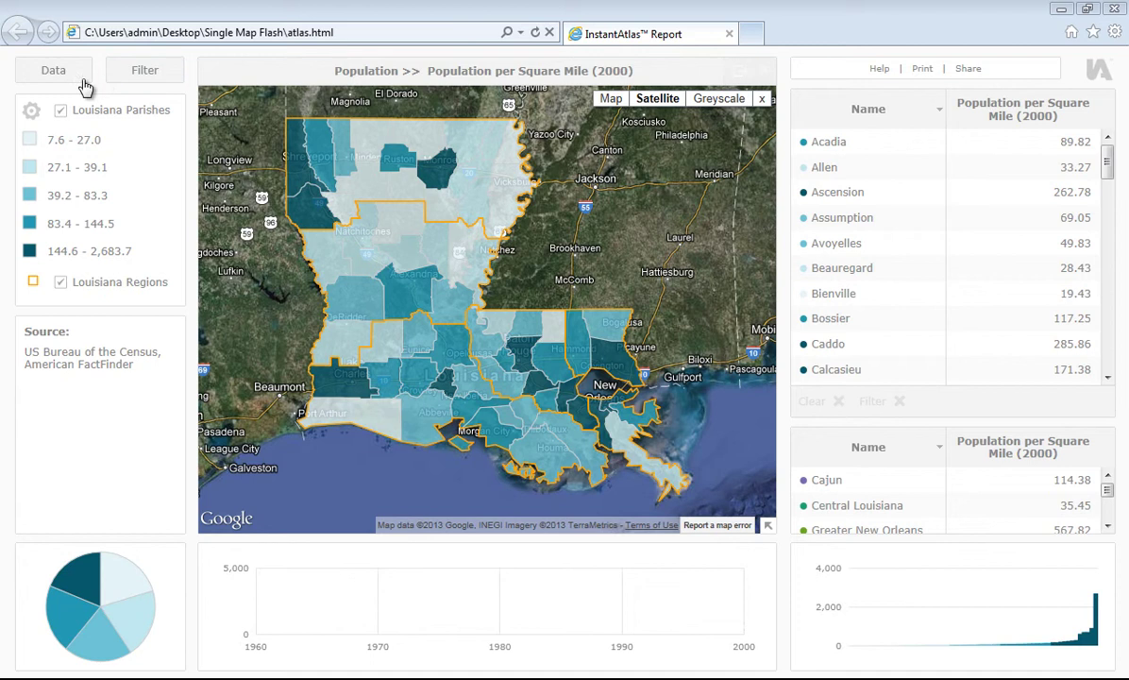
Switch the indicator to Louisiana Parishes > Economy > Median Household Income for 2002
{"action": "left_click", "coordinate": [76, 81]}
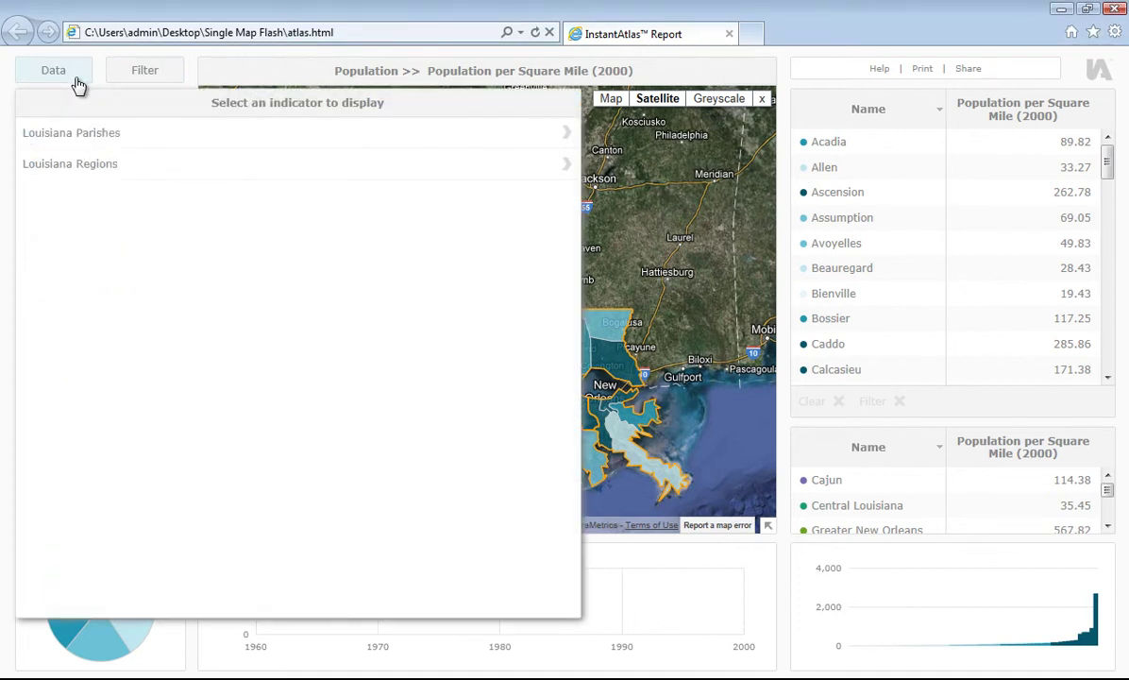
{"action": "left_click", "coordinate": [130, 142]}
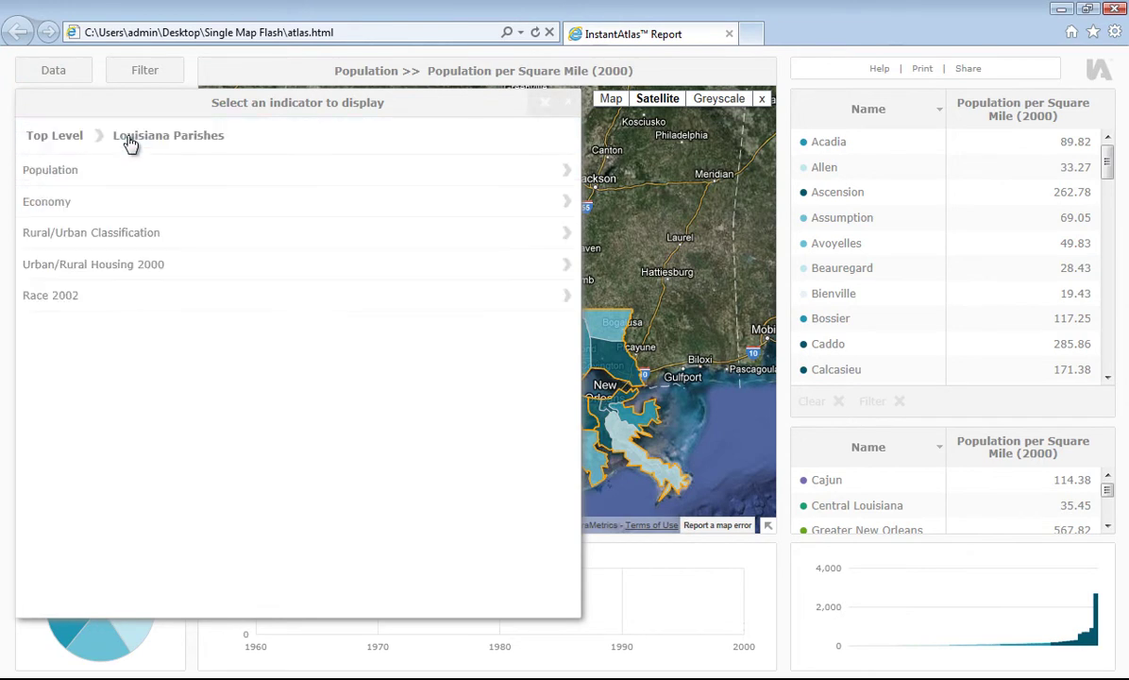
{"action": "left_click", "coordinate": [123, 209]}
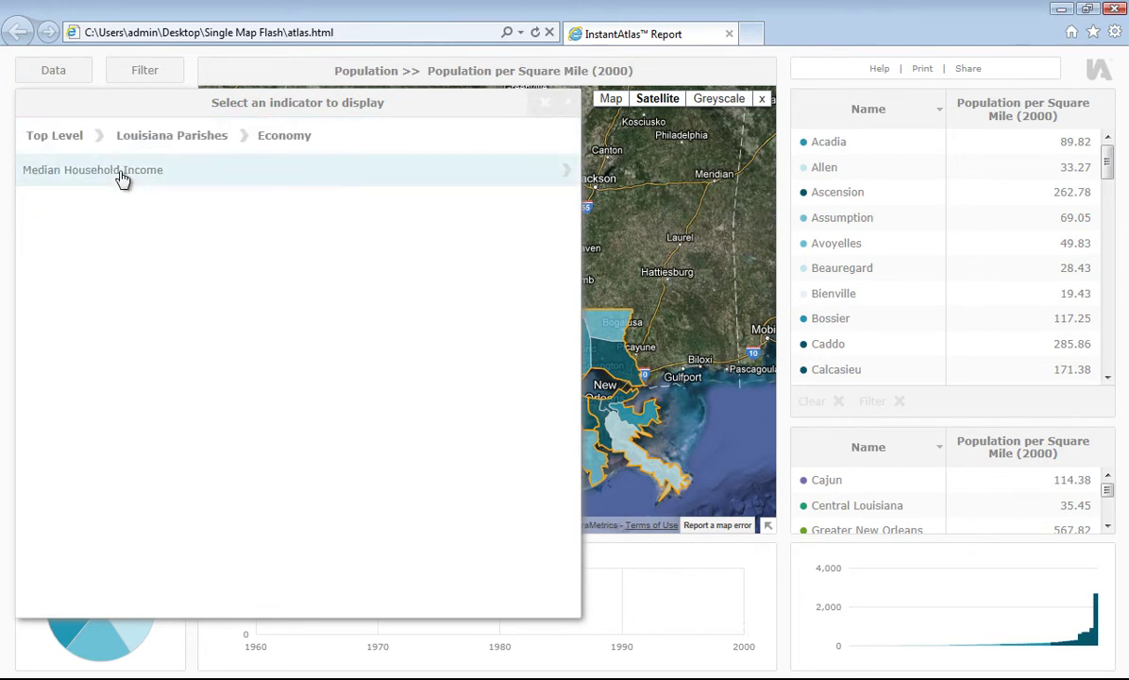
{"action": "left_click", "coordinate": [122, 177]}
{"action": "left_click", "coordinate": [110, 202]}
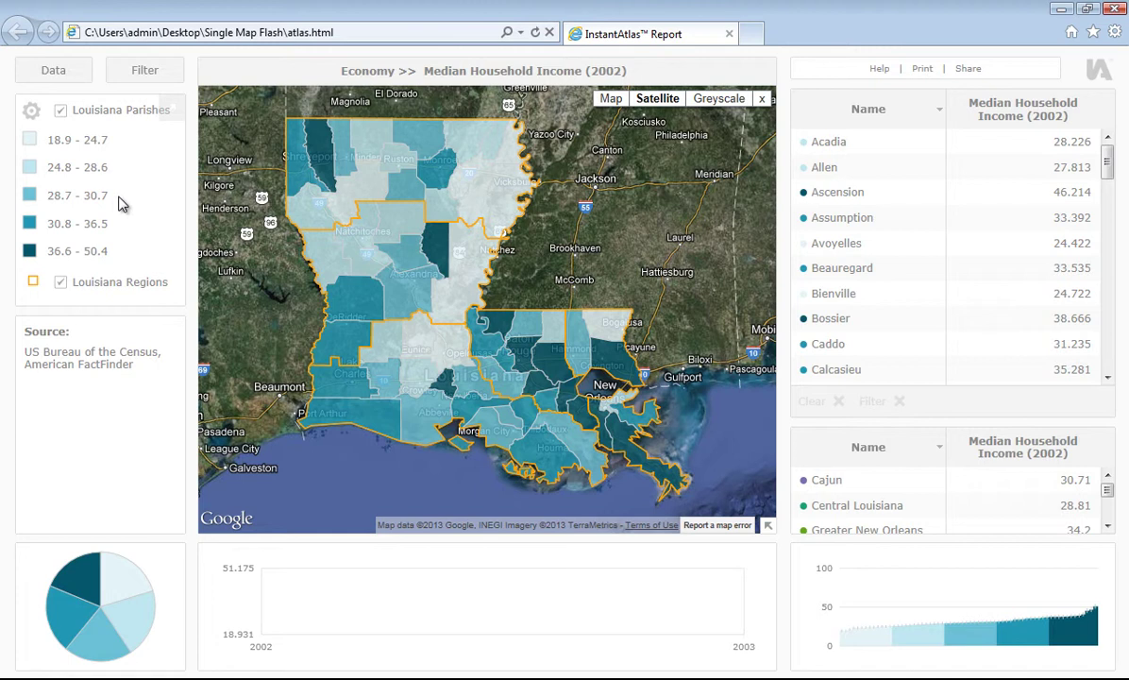
Filter the report to the Central Louisiana region, inspect Rapides, then remove the filter
{"action": "left_click", "coordinate": [146, 75]}
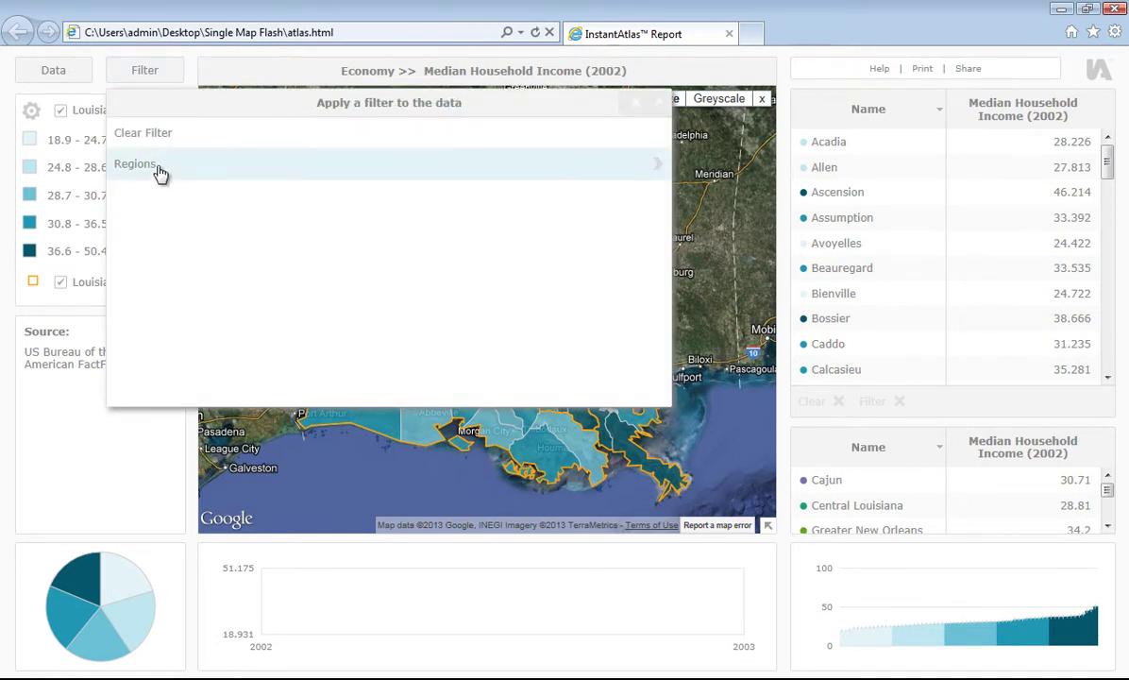
{"action": "left_click", "coordinate": [158, 168]}
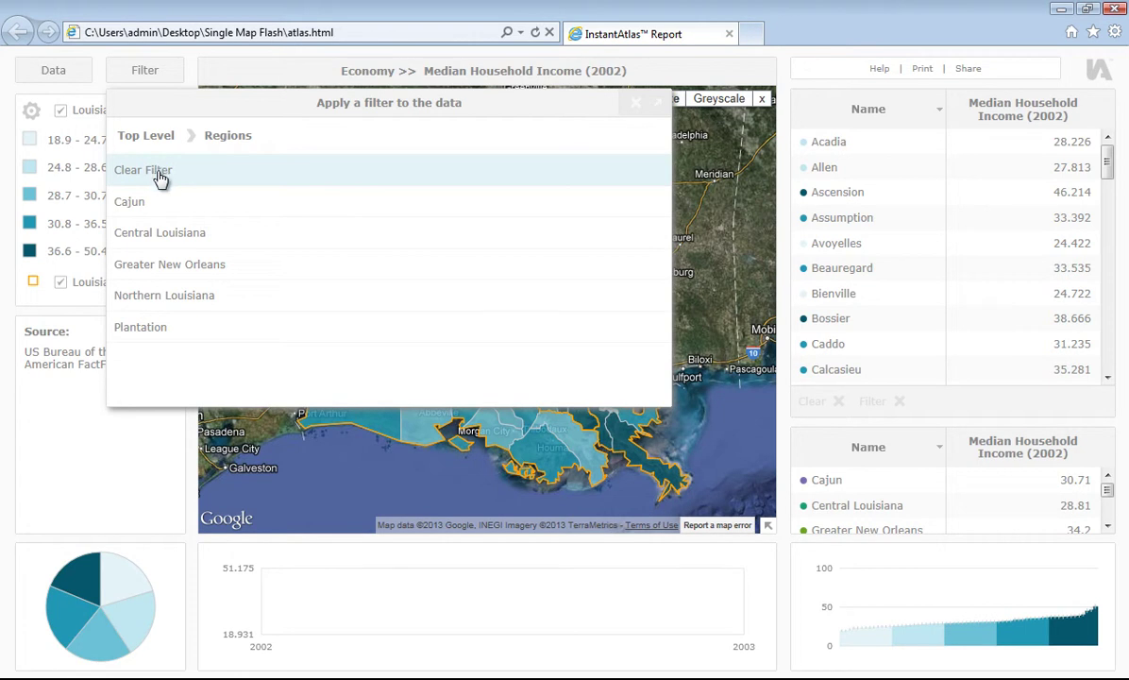
{"action": "left_click", "coordinate": [213, 236]}
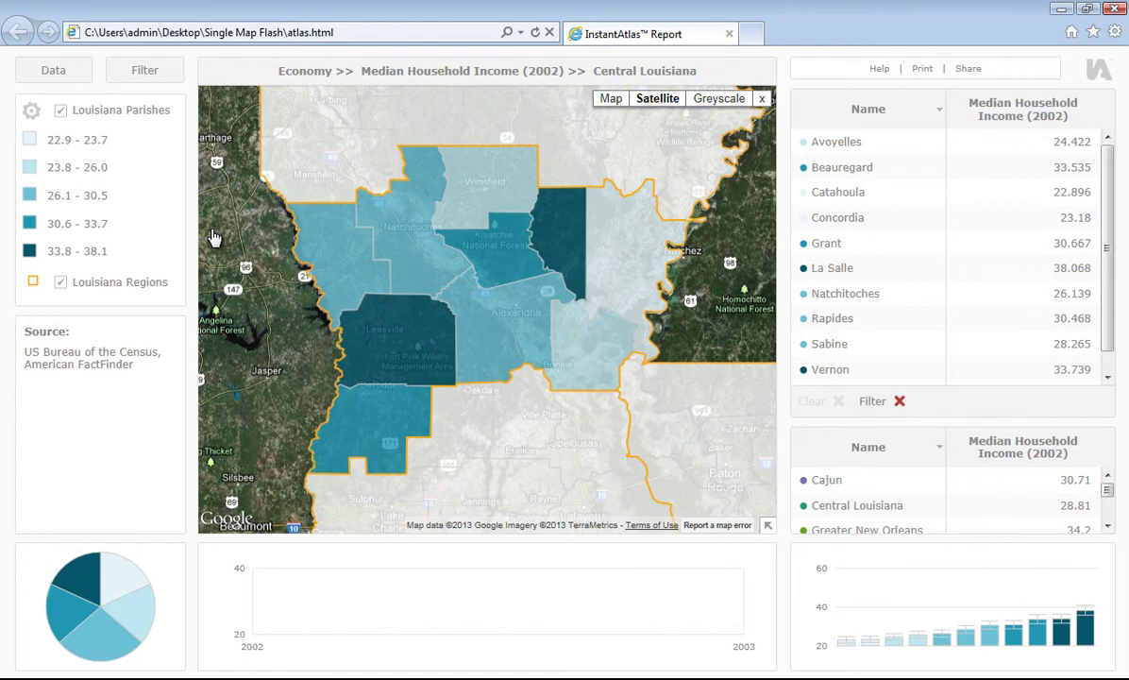
{"action": "left_click_drag", "start_coordinate": [1112, 278], "coordinate": [1112, 222]}
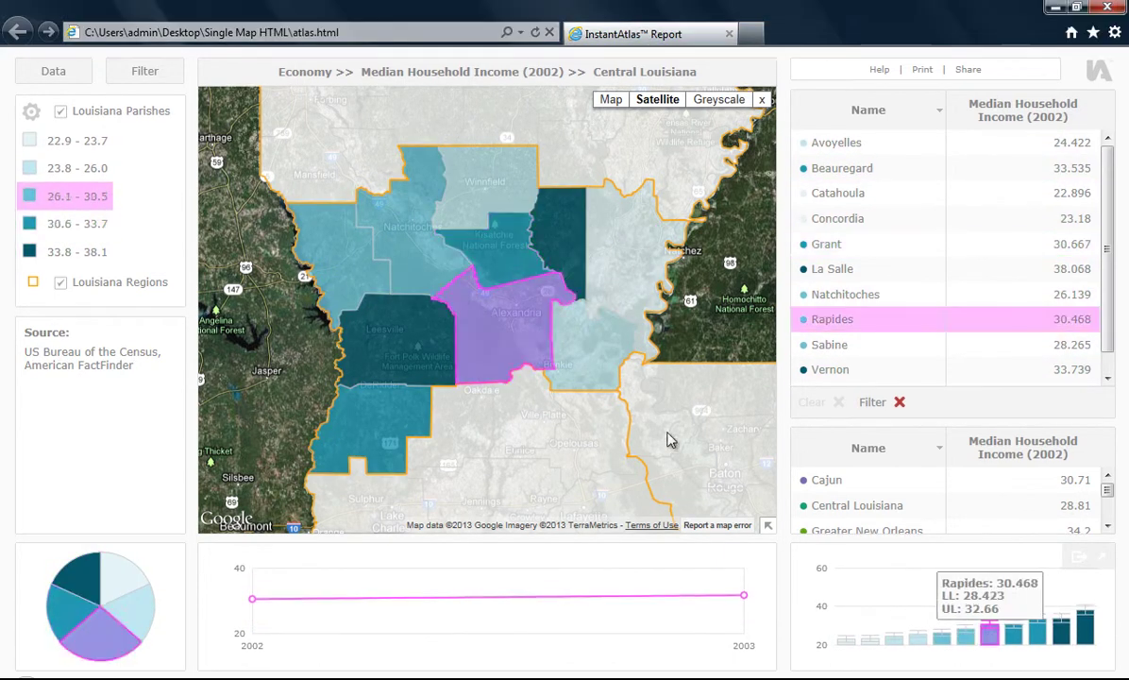
{"action": "mouse_move", "coordinate": [391, 166]}
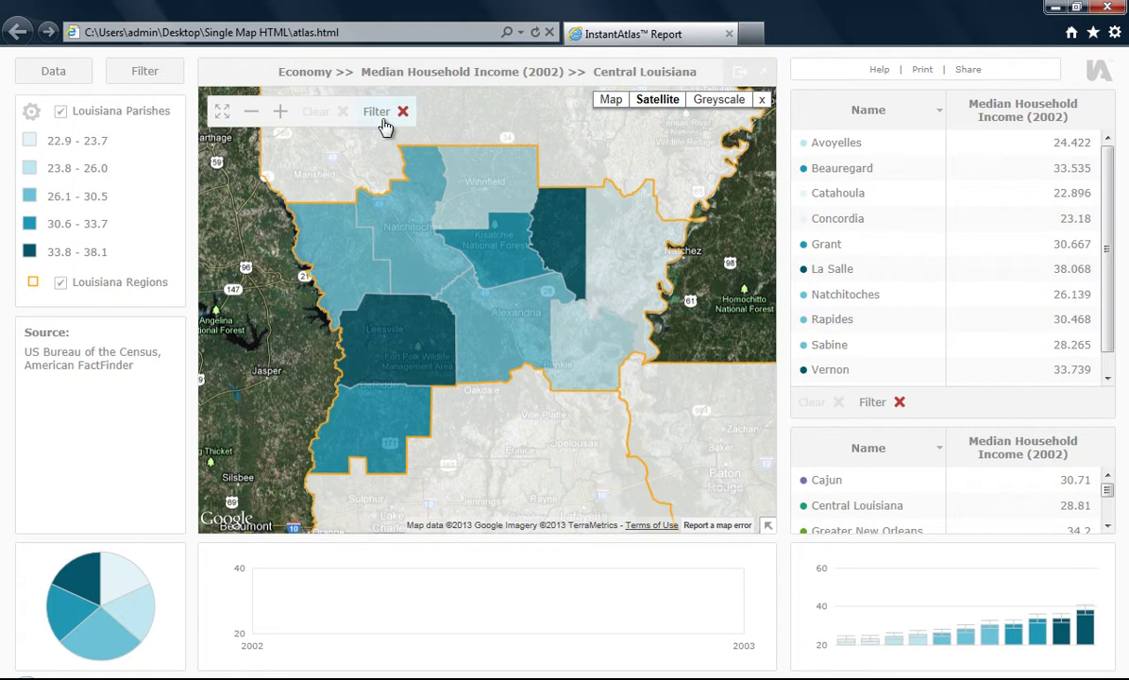
{"action": "left_click", "coordinate": [886, 413]}
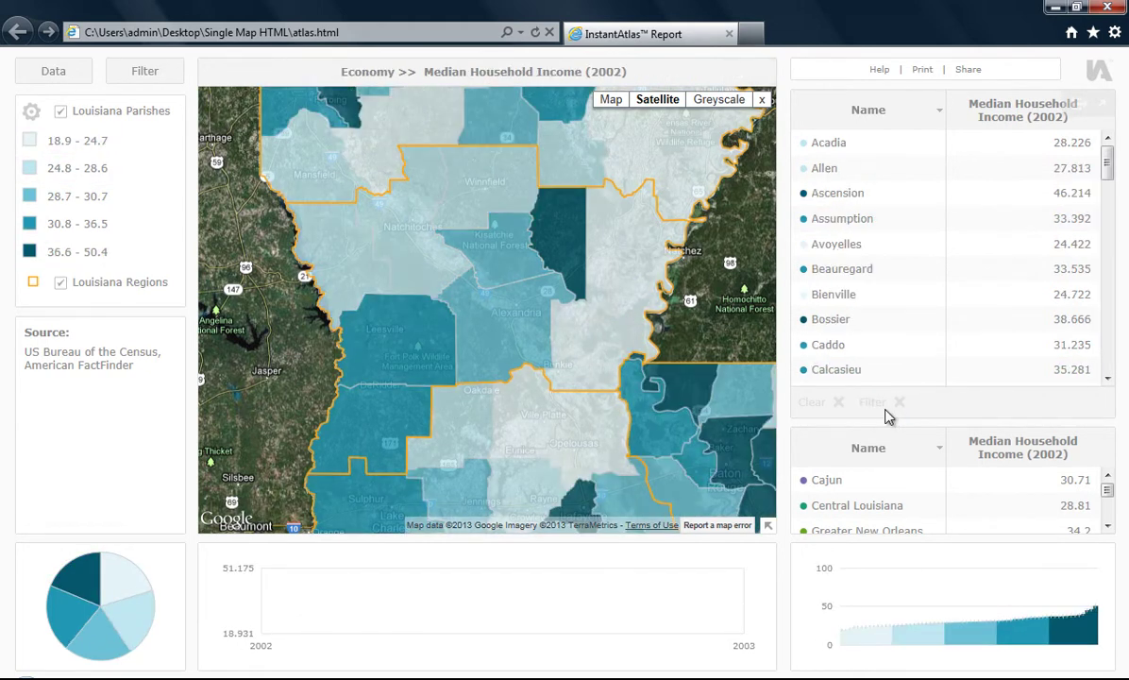
Select all parishes in the 28.7–30.7 income class, then clear that selection
{"action": "left_click", "coordinate": [102, 196]}
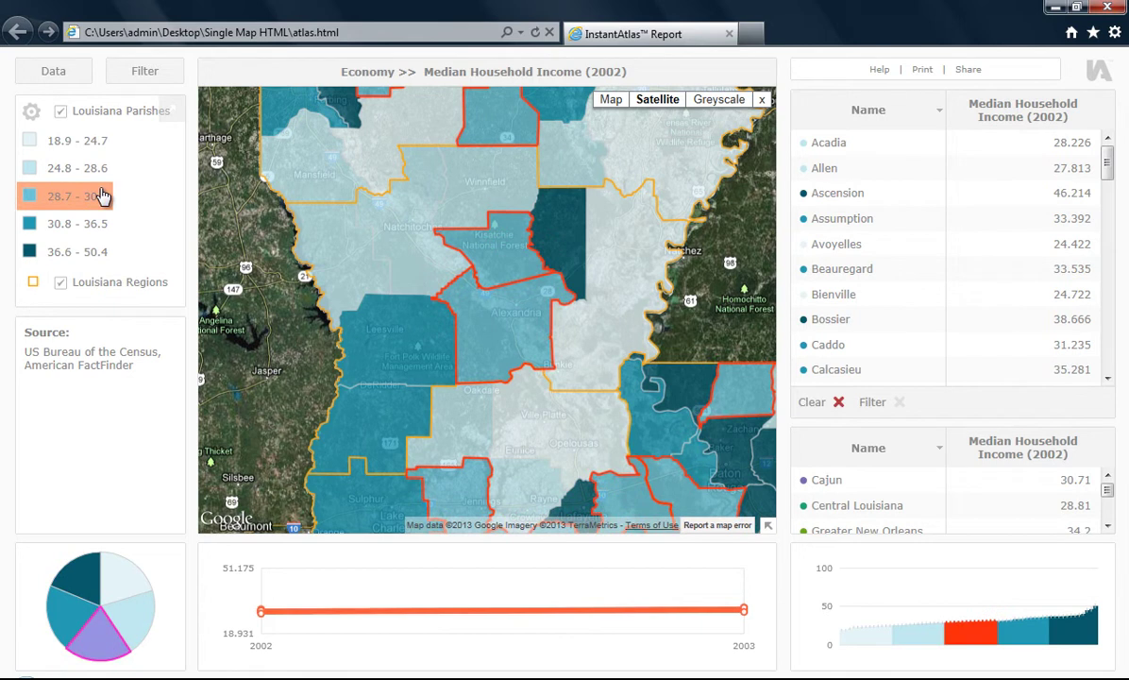
{"action": "scroll", "coordinate": [1001, 283], "scroll_direction": "up", "scroll_amount": 2}
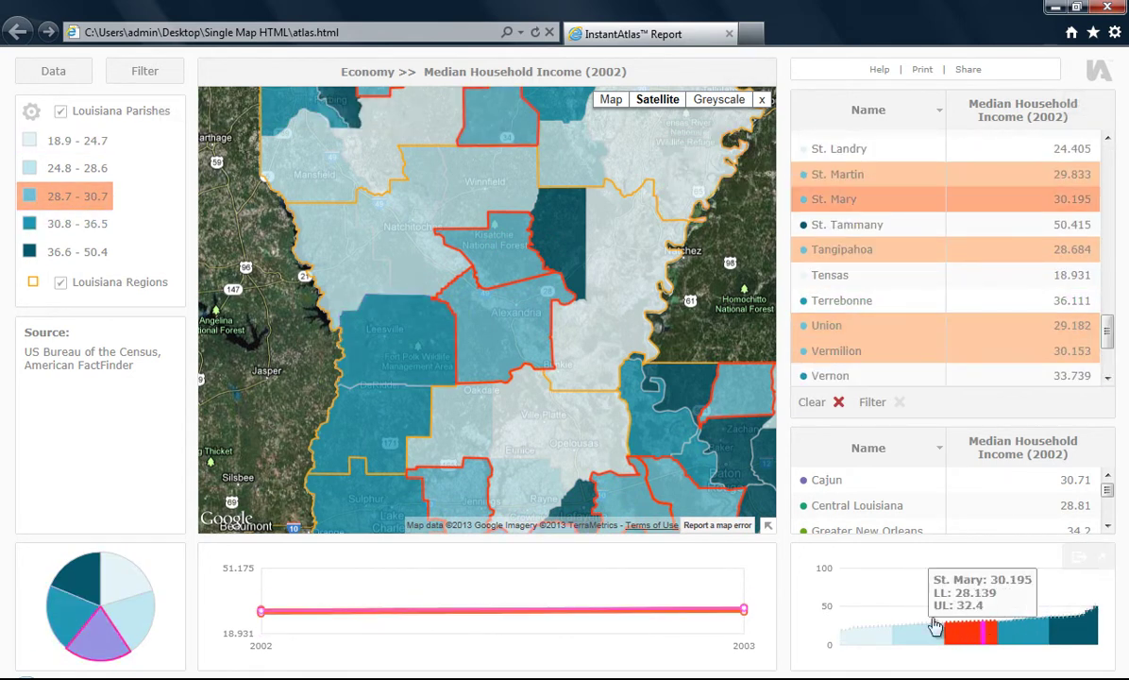
{"action": "mouse_move", "coordinate": [378, 118]}
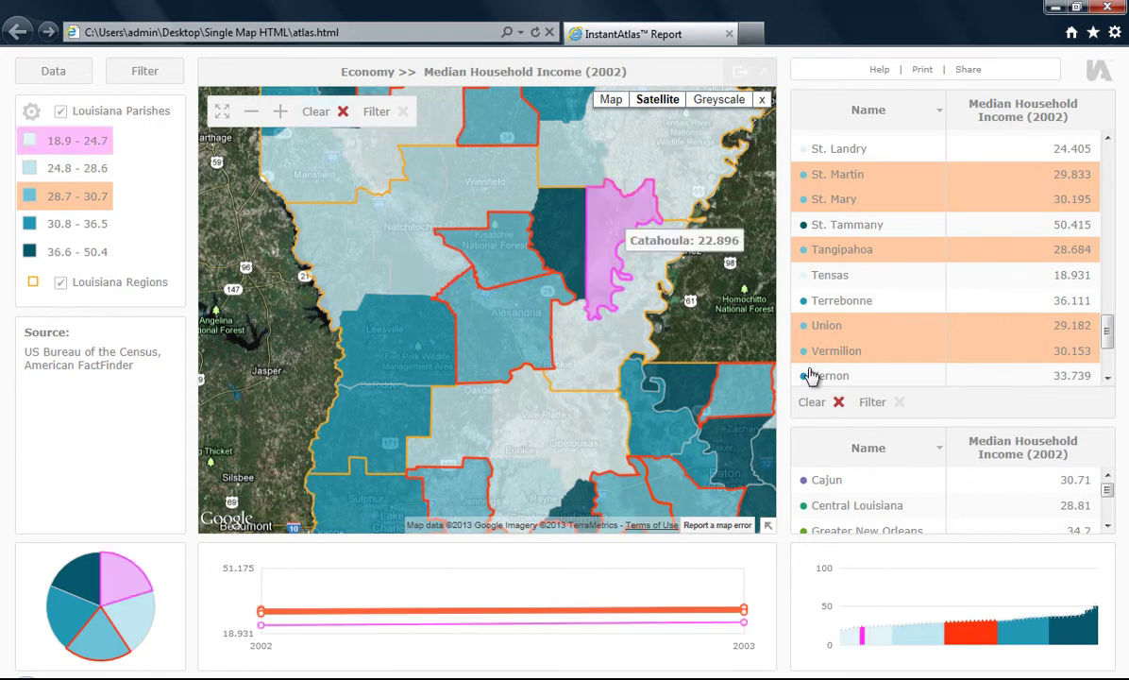
{"action": "left_click", "coordinate": [830, 410]}
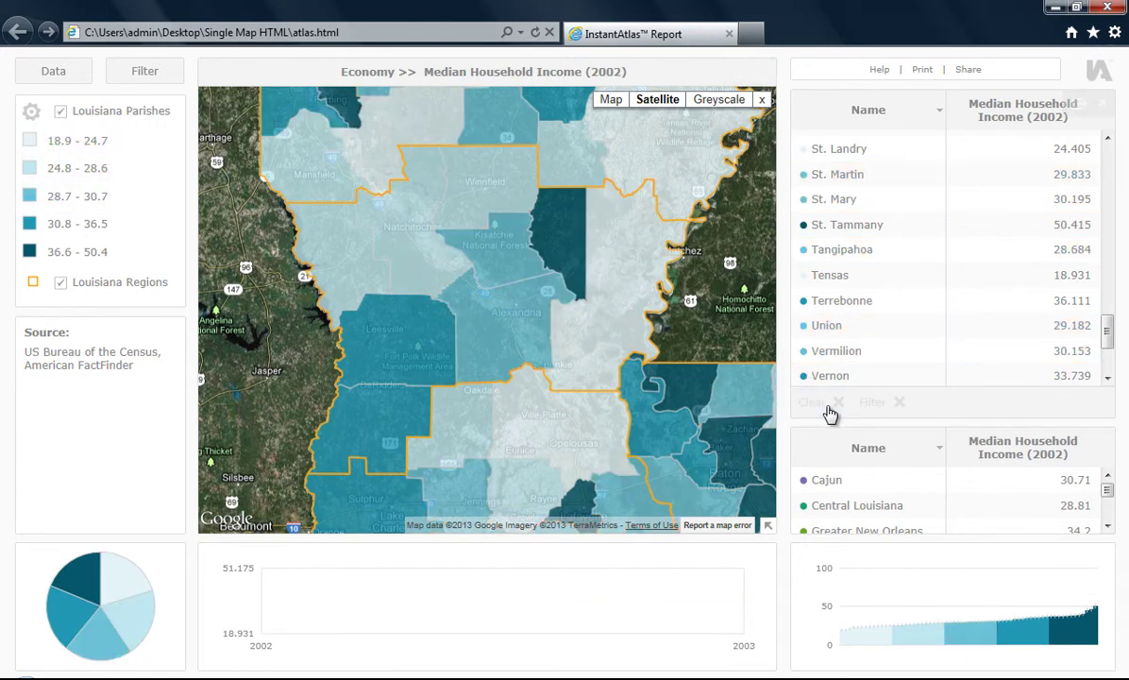
Toggle the parish shading and region outline layers off and back on
{"action": "left_click", "coordinate": [62, 113]}
{"action": "left_click", "coordinate": [62, 113]}
{"action": "left_click", "coordinate": [61, 288]}
{"action": "left_click", "coordinate": [62, 285]}
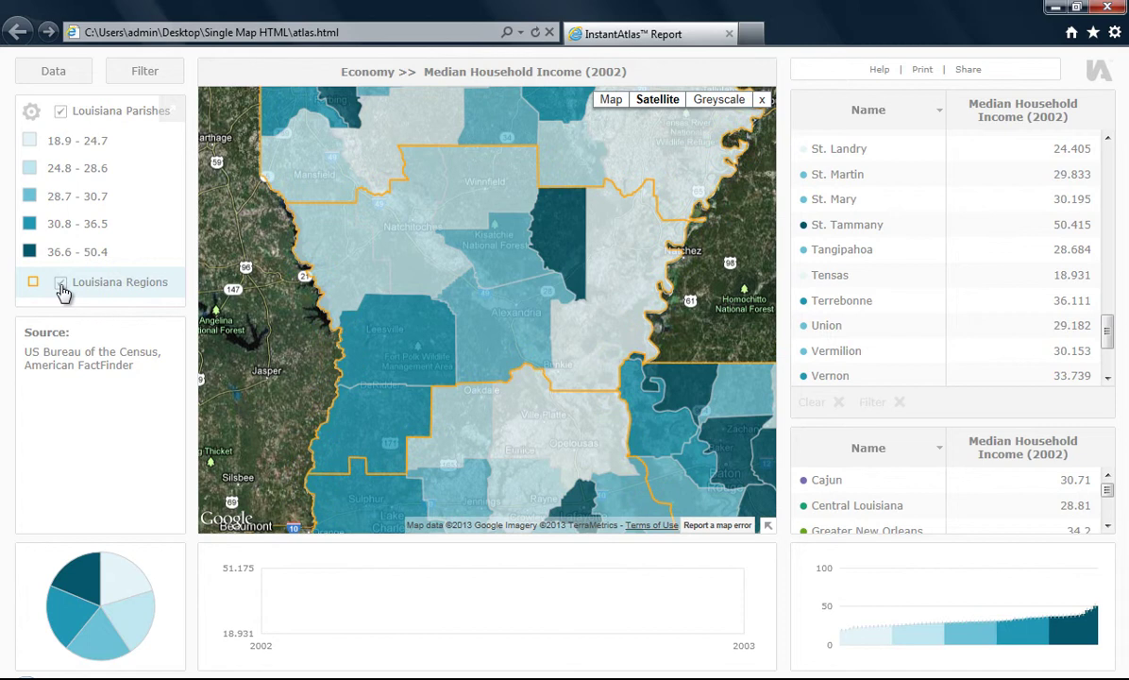
Try Natural Breaks and Continuous classification, then return to Quantile with six classes
{"action": "left_click", "coordinate": [35, 113]}
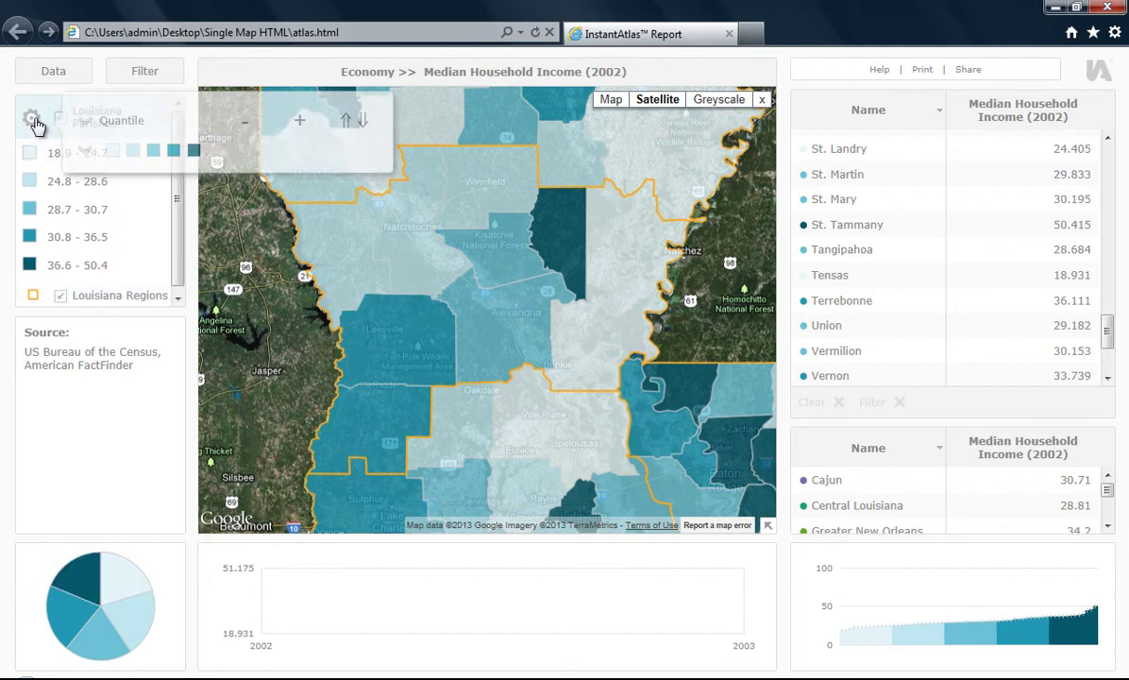
{"action": "left_click", "coordinate": [104, 119]}
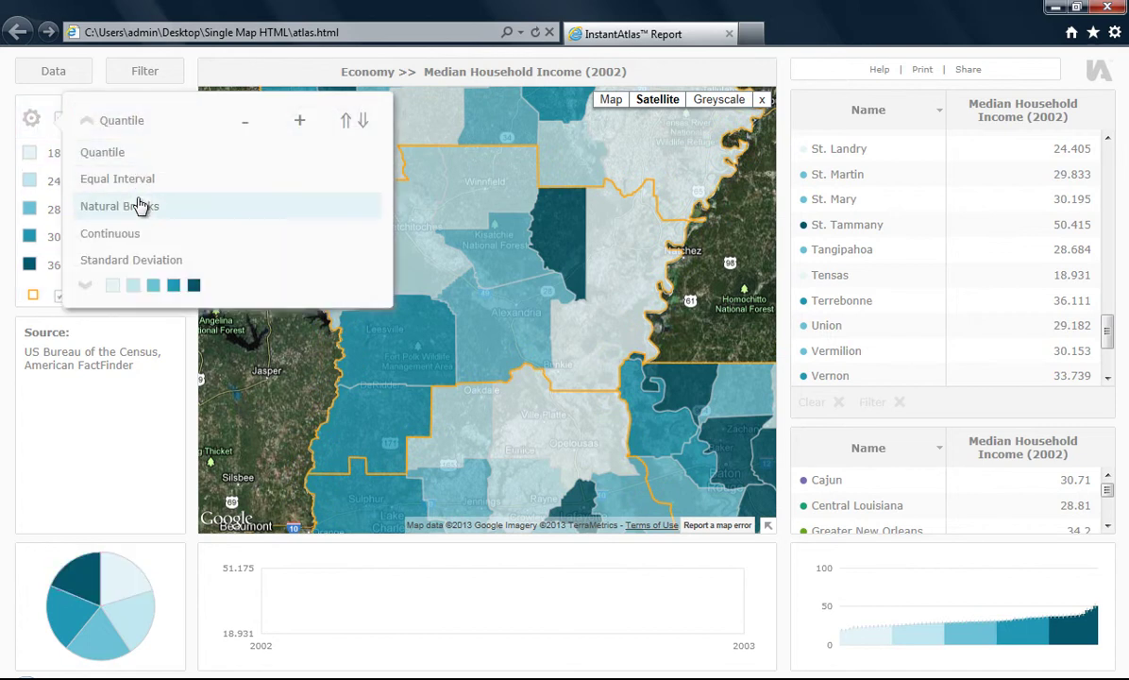
{"action": "left_click", "coordinate": [140, 205]}
{"action": "left_click", "coordinate": [139, 120]}
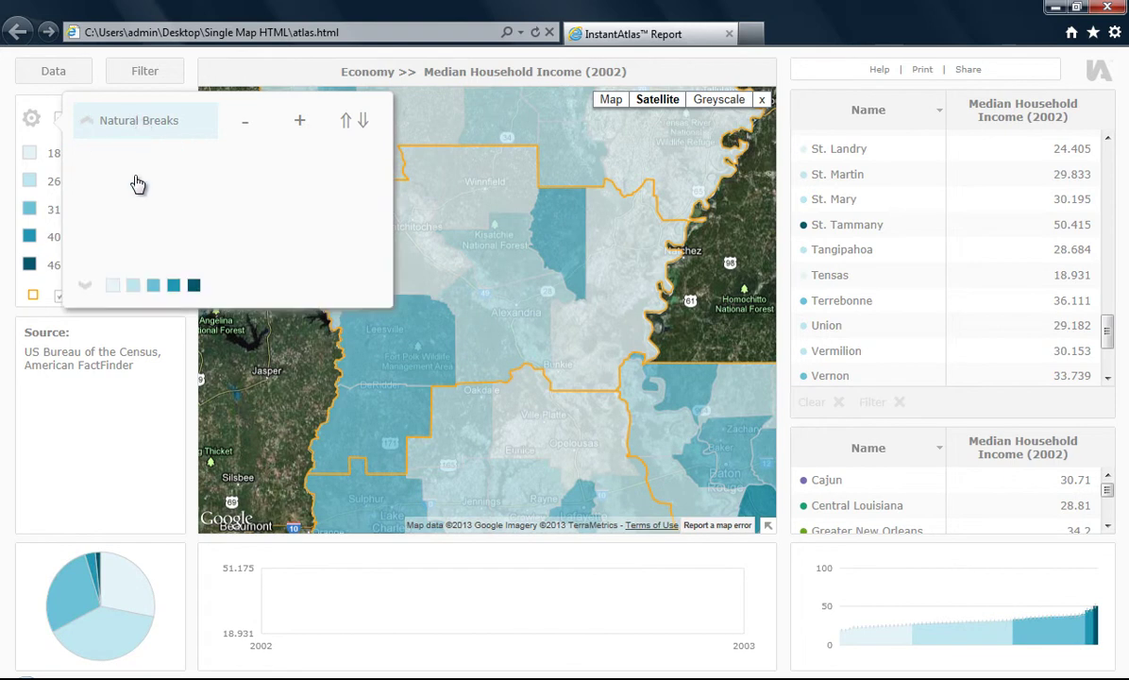
{"action": "left_click", "coordinate": [137, 248]}
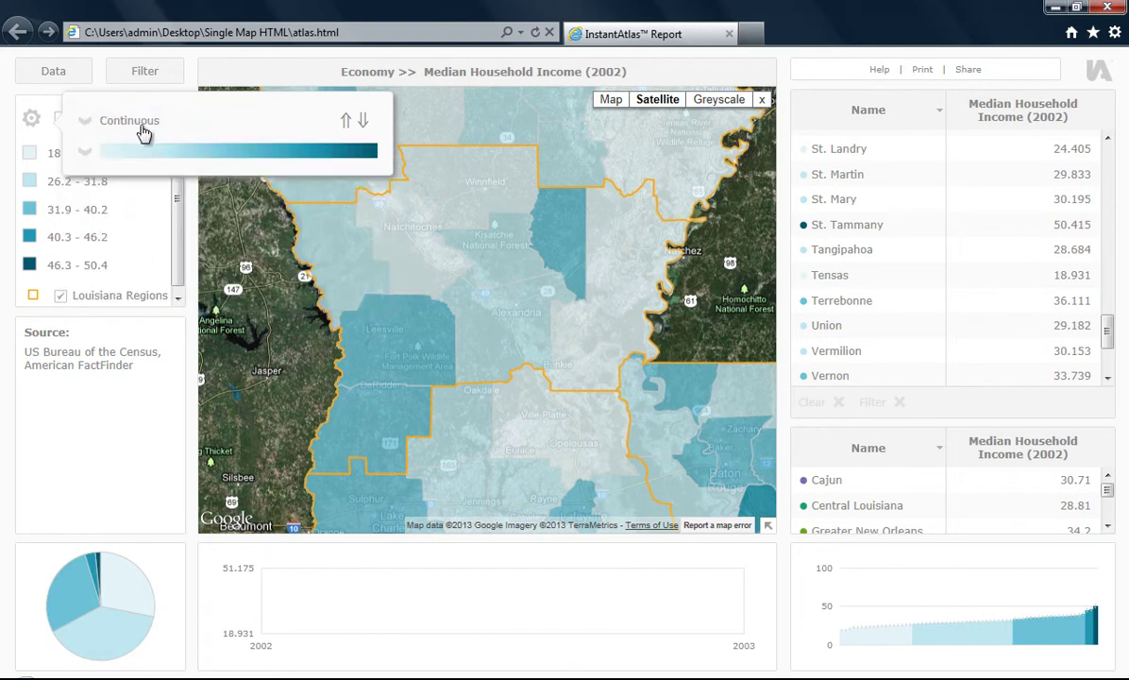
{"action": "left_click", "coordinate": [137, 123]}
{"action": "left_click", "coordinate": [140, 153]}
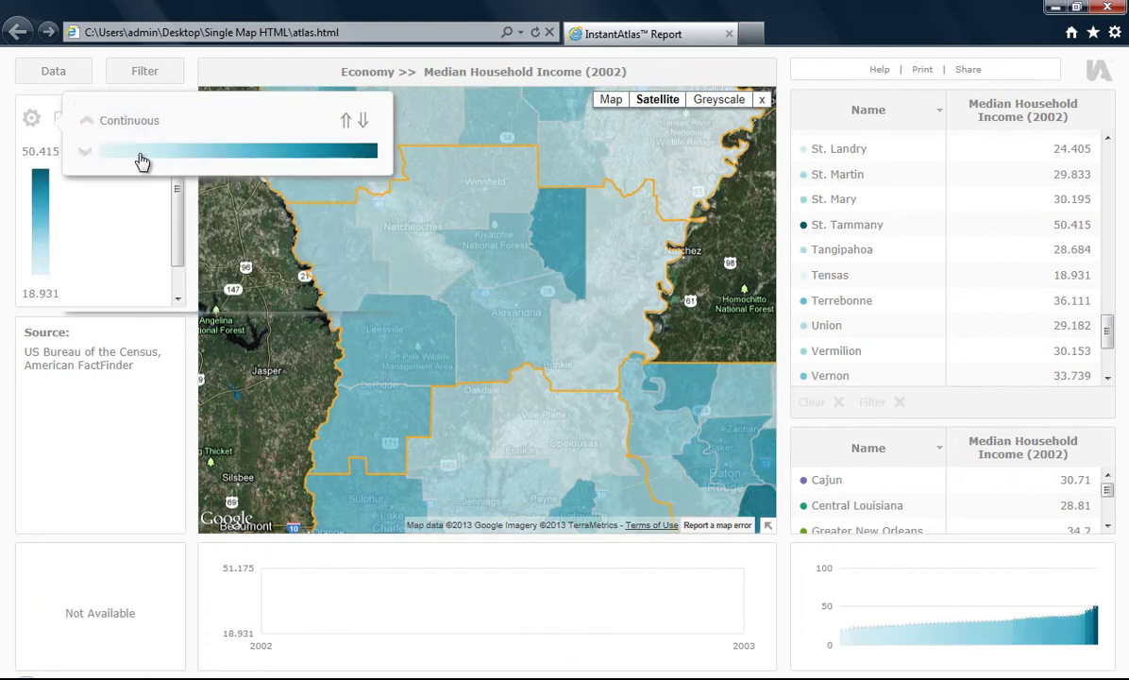
{"action": "left_click", "coordinate": [300, 125]}
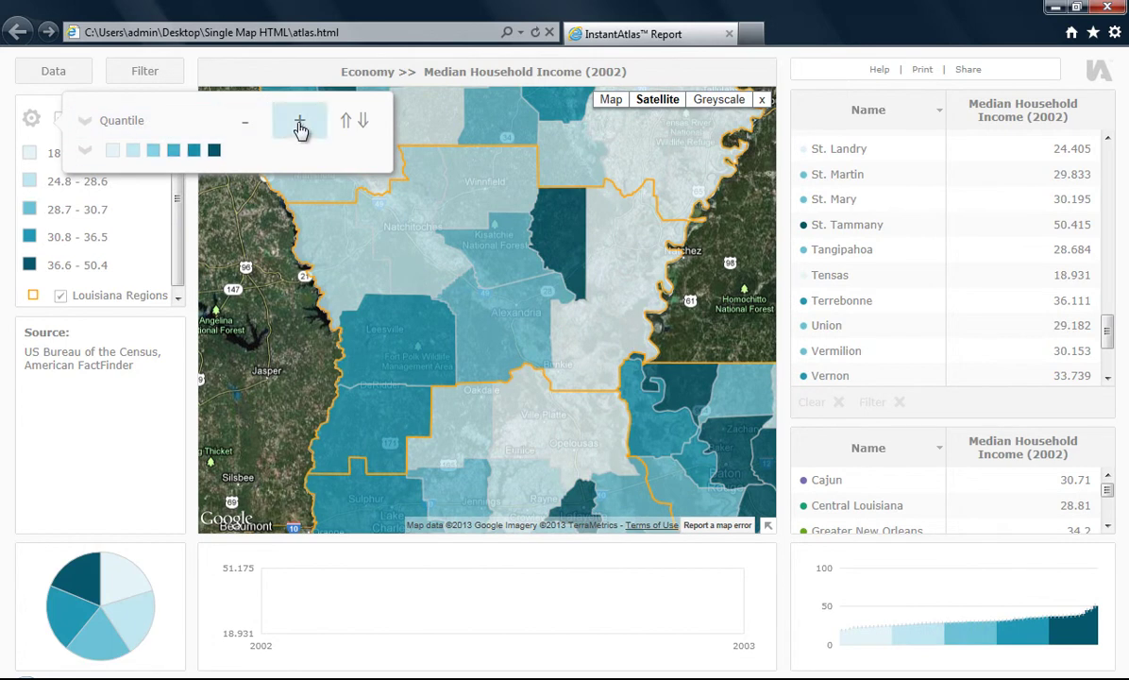
Add extra colour classes, reduce back to five, and reverse the colour ramp and back
{"action": "left_click", "coordinate": [299, 126]}
{"action": "left_click", "coordinate": [299, 125]}
{"action": "left_click", "coordinate": [300, 126]}
{"action": "left_click", "coordinate": [299, 126]}
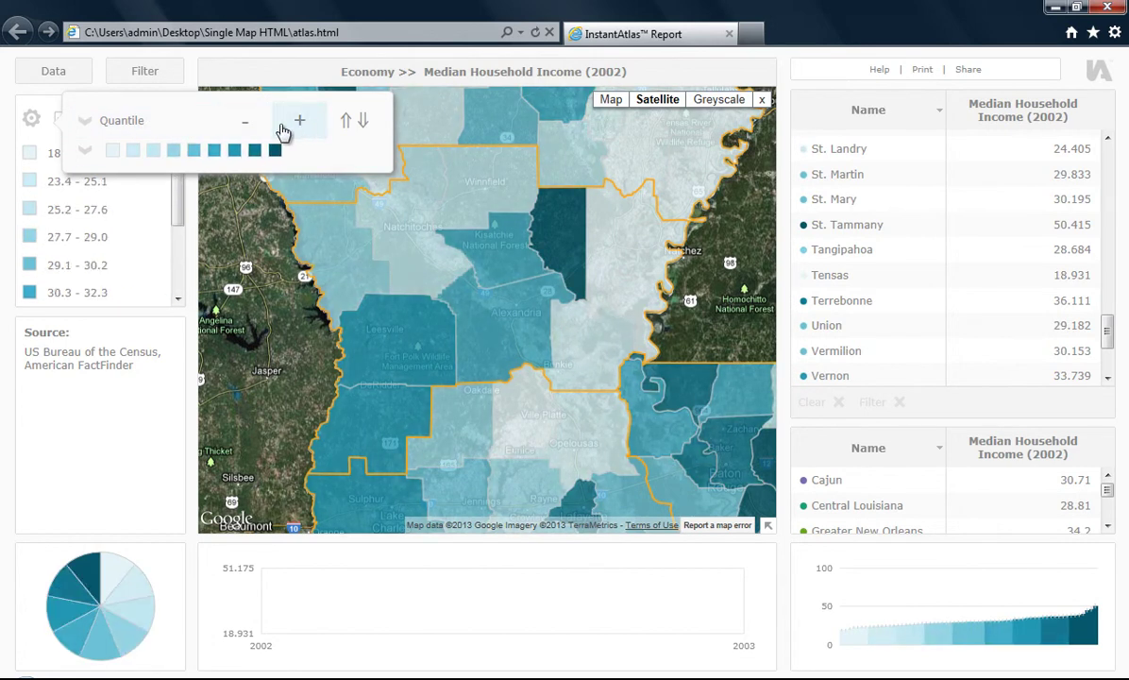
{"action": "left_click", "coordinate": [244, 126]}
{"action": "left_click", "coordinate": [244, 126]}
{"action": "left_click", "coordinate": [244, 126]}
{"action": "left_click", "coordinate": [242, 128]}
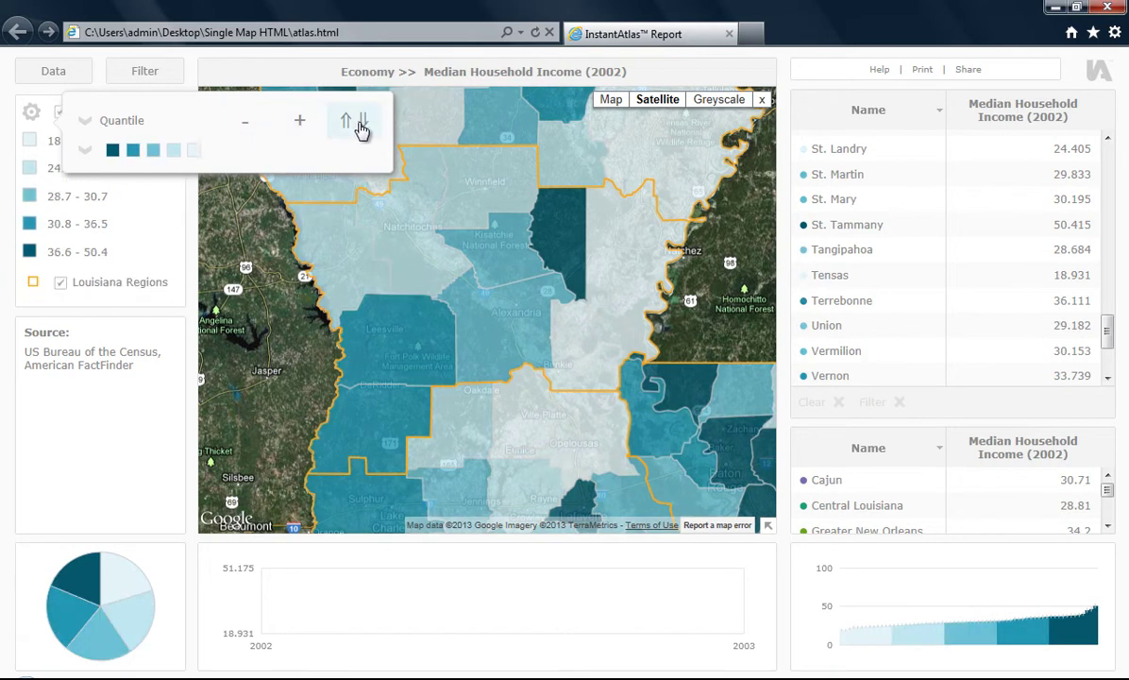
{"action": "left_click", "coordinate": [362, 126]}
{"action": "left_click", "coordinate": [361, 126]}
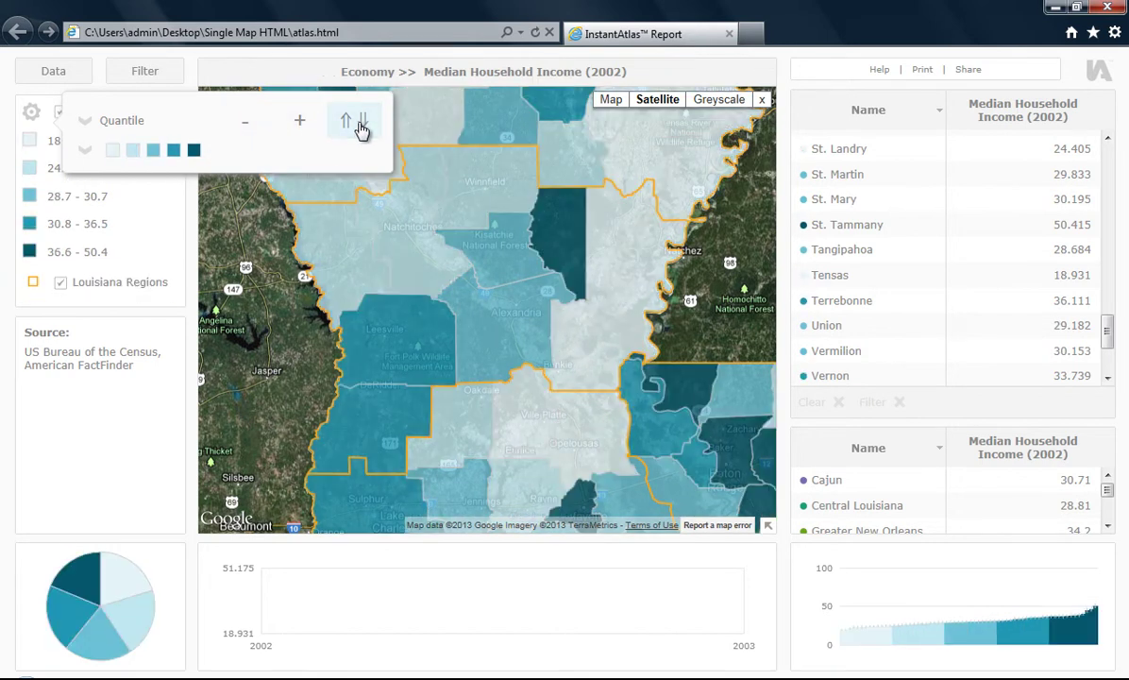
Try the pink and greyscale colour schemes, then return to the blue-teal scheme
{"action": "left_click", "coordinate": [184, 160]}
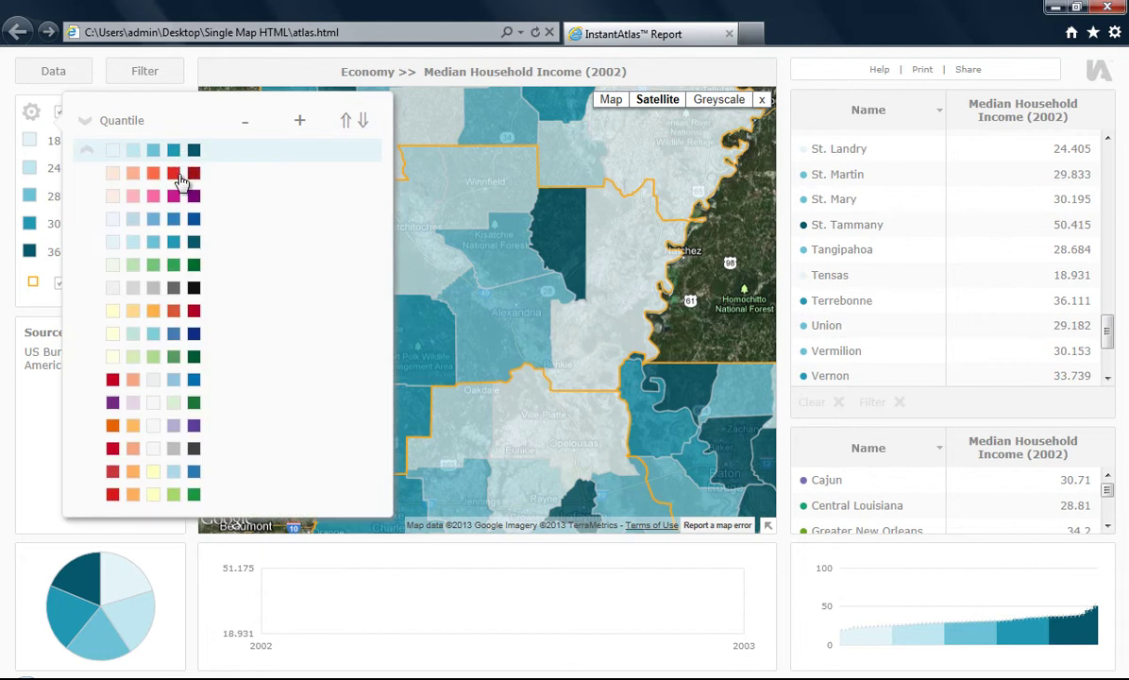
{"action": "left_click", "coordinate": [182, 167]}
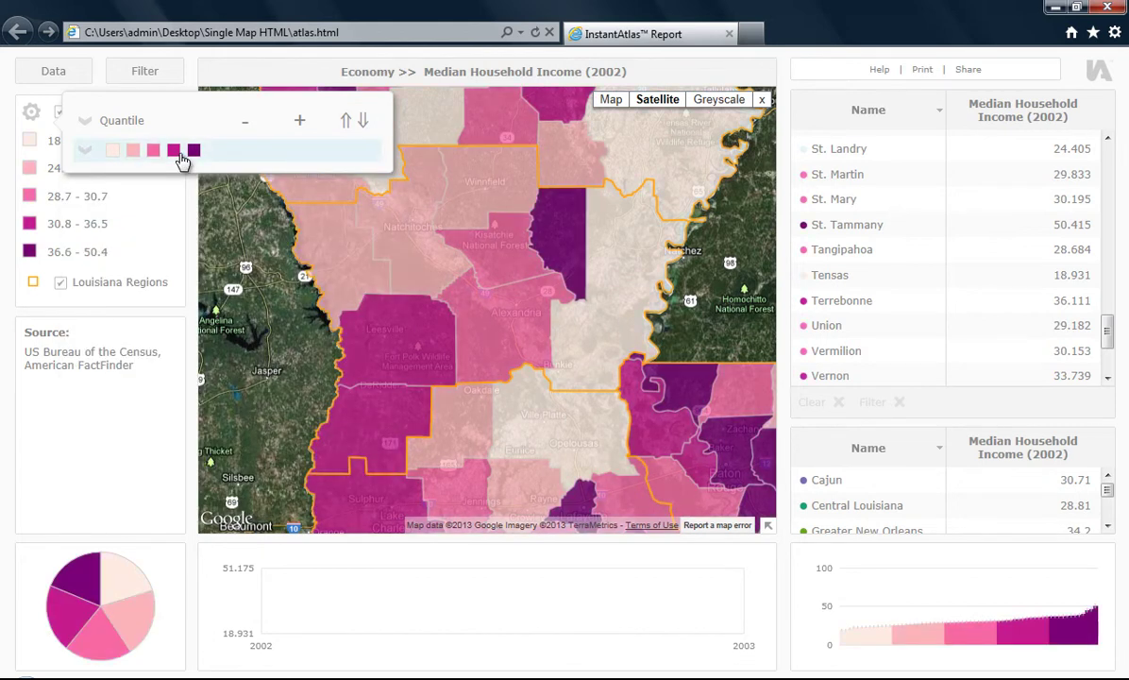
{"action": "left_click", "coordinate": [181, 162]}
{"action": "left_click", "coordinate": [173, 287]}
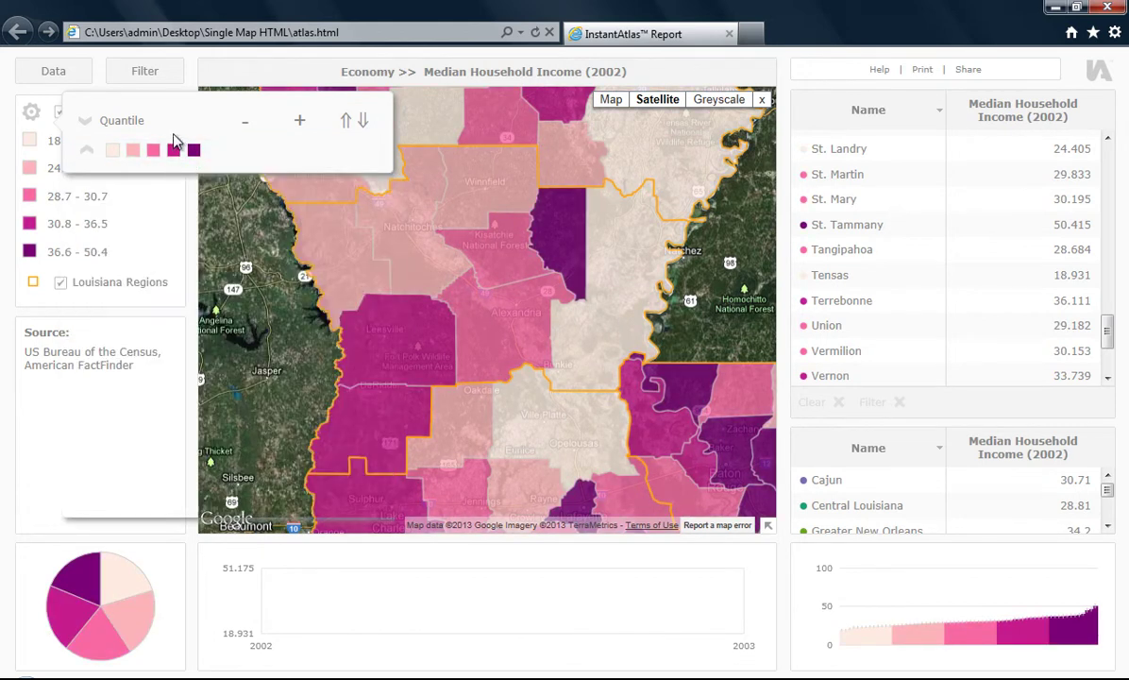
{"action": "left_click", "coordinate": [175, 154]}
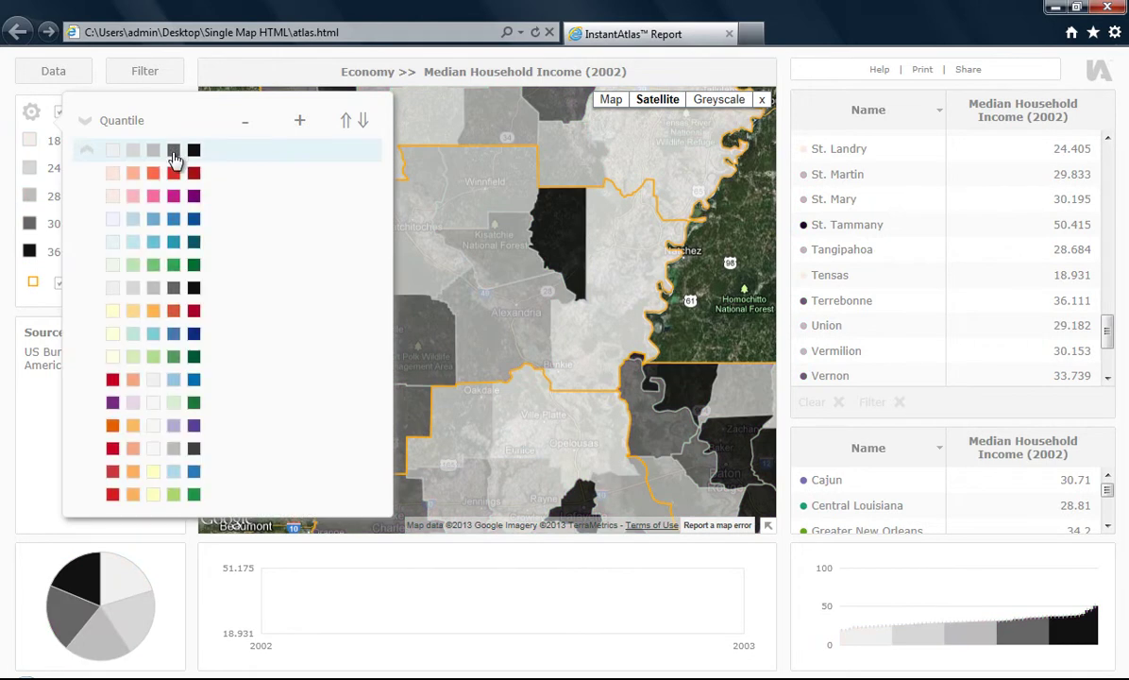
{"action": "left_click", "coordinate": [174, 240]}
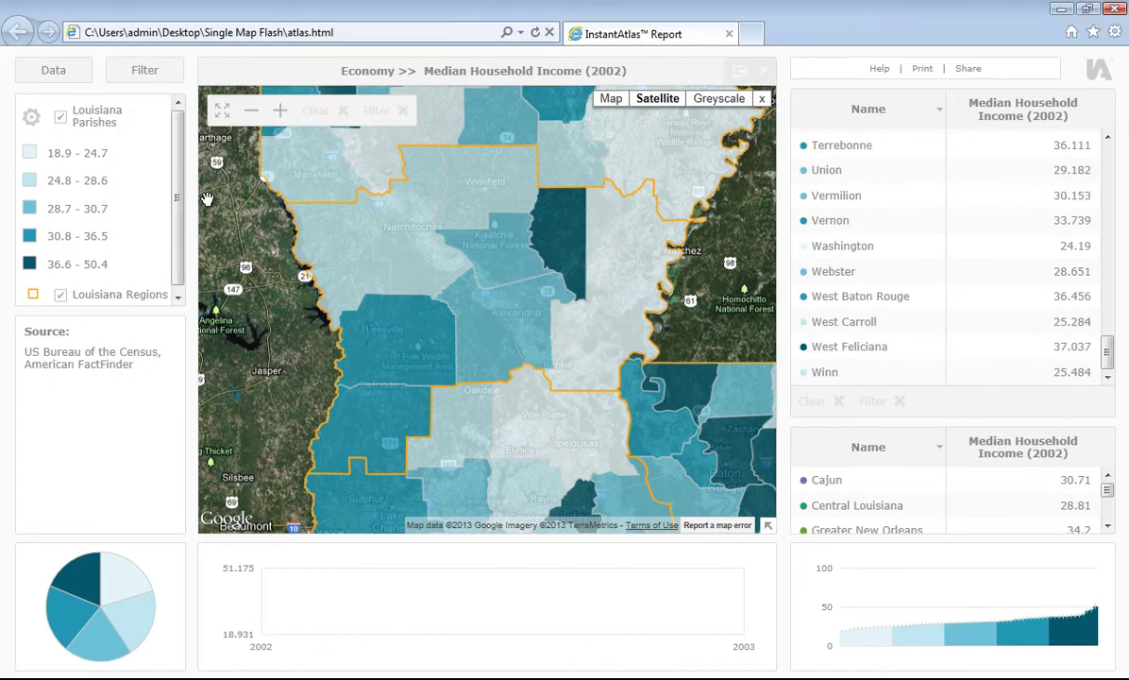
{"action": "mouse_move", "coordinate": [376, 191]}
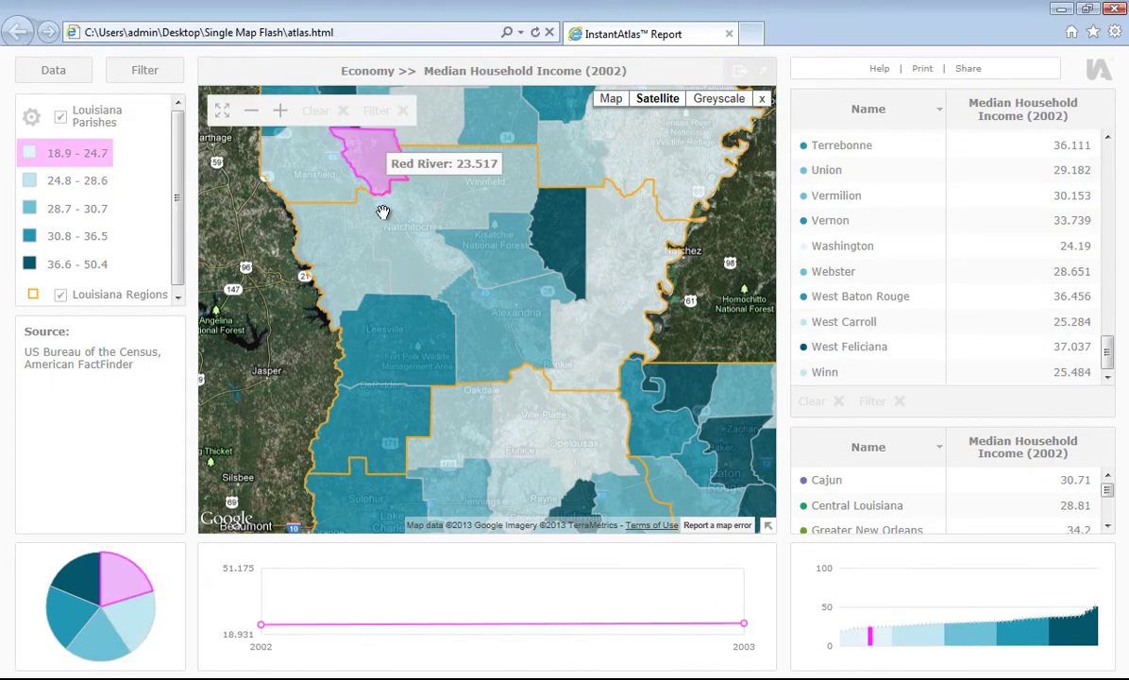
Select Red River, Natchitoches, Rapides, Evangeline, Avoyelles, Catahoula and La Salle parishes on the map
{"action": "left_click", "coordinate": [378, 203]}
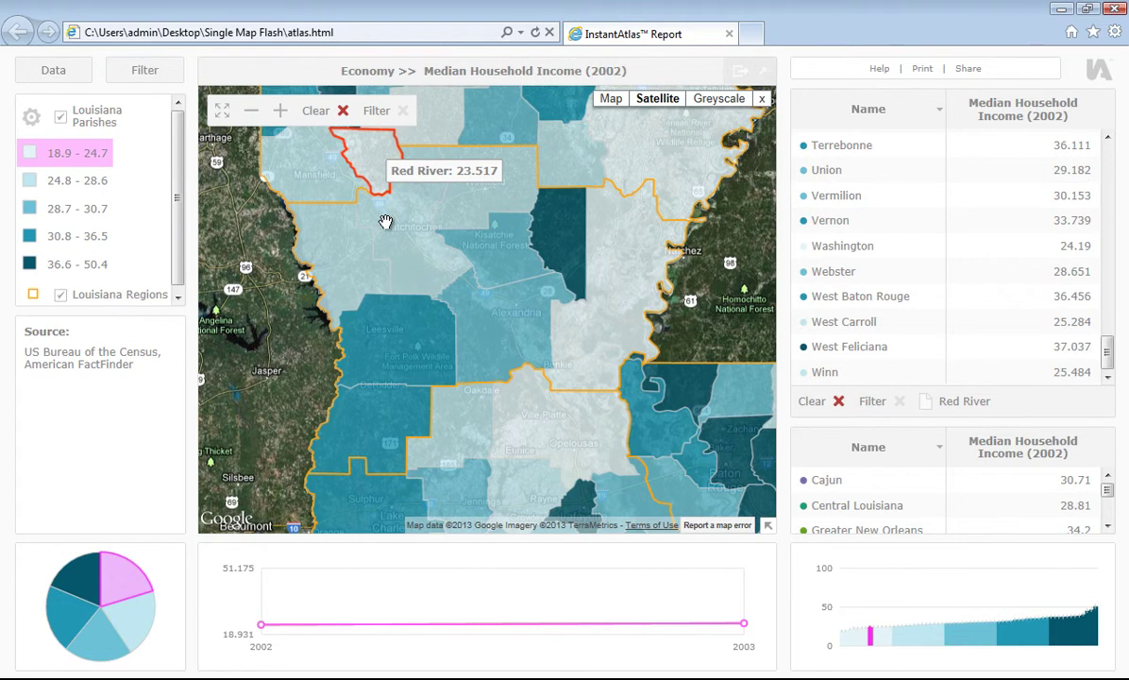
{"action": "left_click", "coordinate": [396, 236]}
{"action": "left_click", "coordinate": [496, 312]}
{"action": "left_click", "coordinate": [526, 421]}
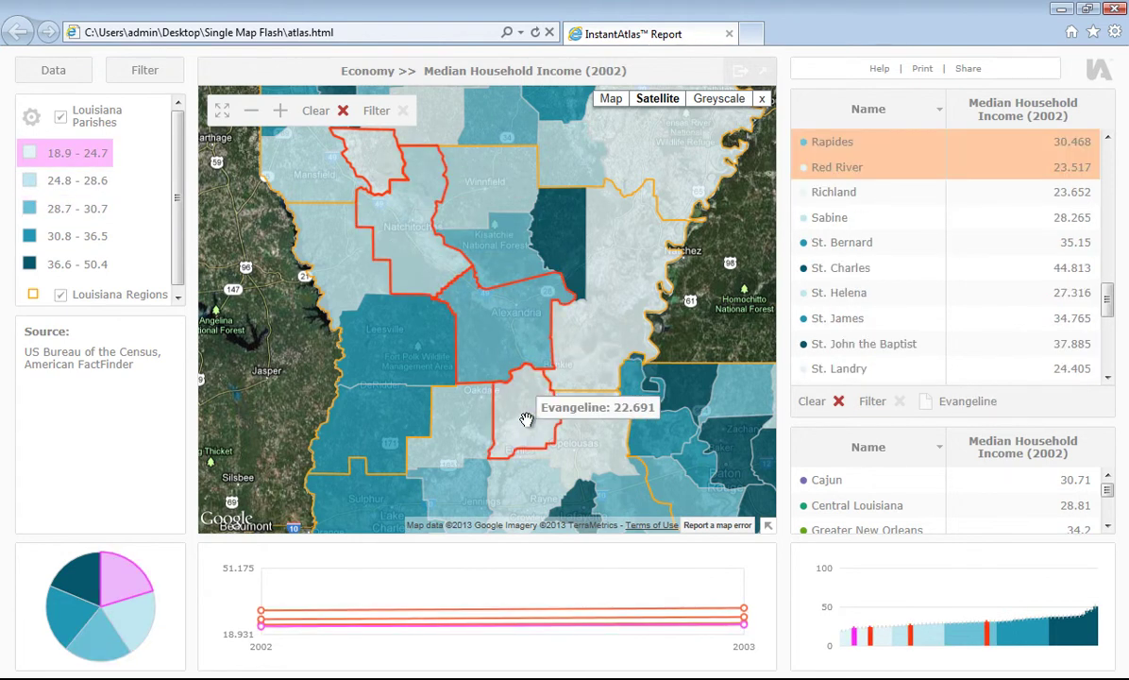
{"action": "left_click", "coordinate": [582, 313]}
{"action": "left_click", "coordinate": [604, 206]}
{"action": "left_click", "coordinate": [571, 209]}
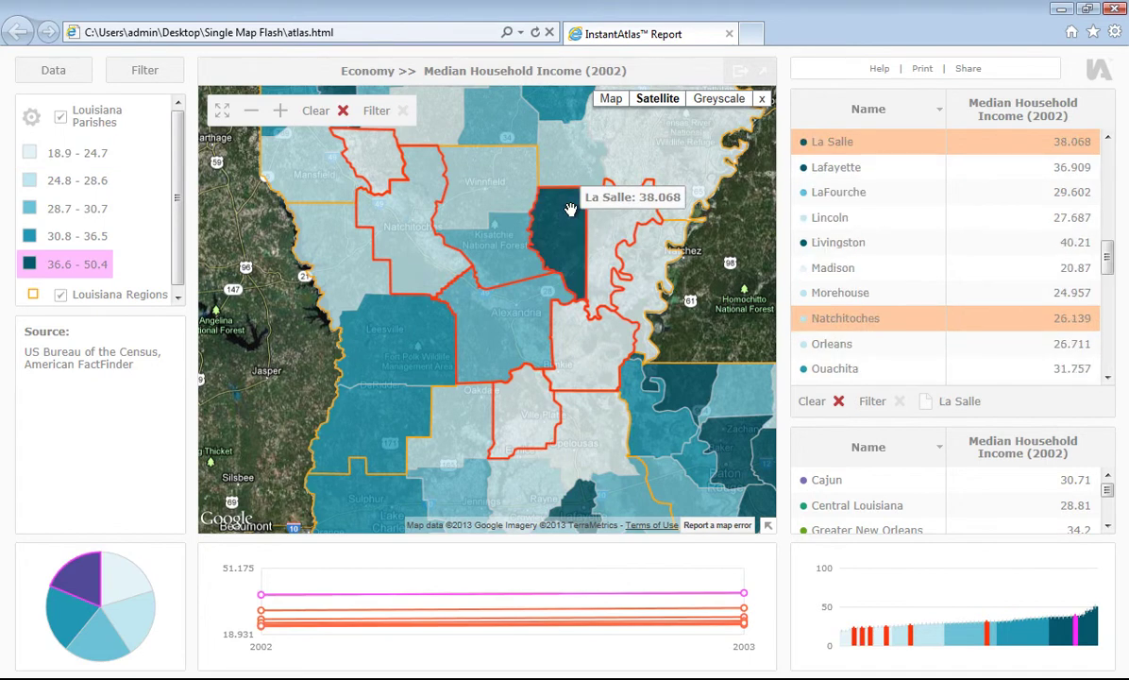
Zoom the map in around Alexandria, then back out to all of Louisiana
{"action": "left_click", "coordinate": [280, 114]}
{"action": "left_click", "coordinate": [281, 116]}
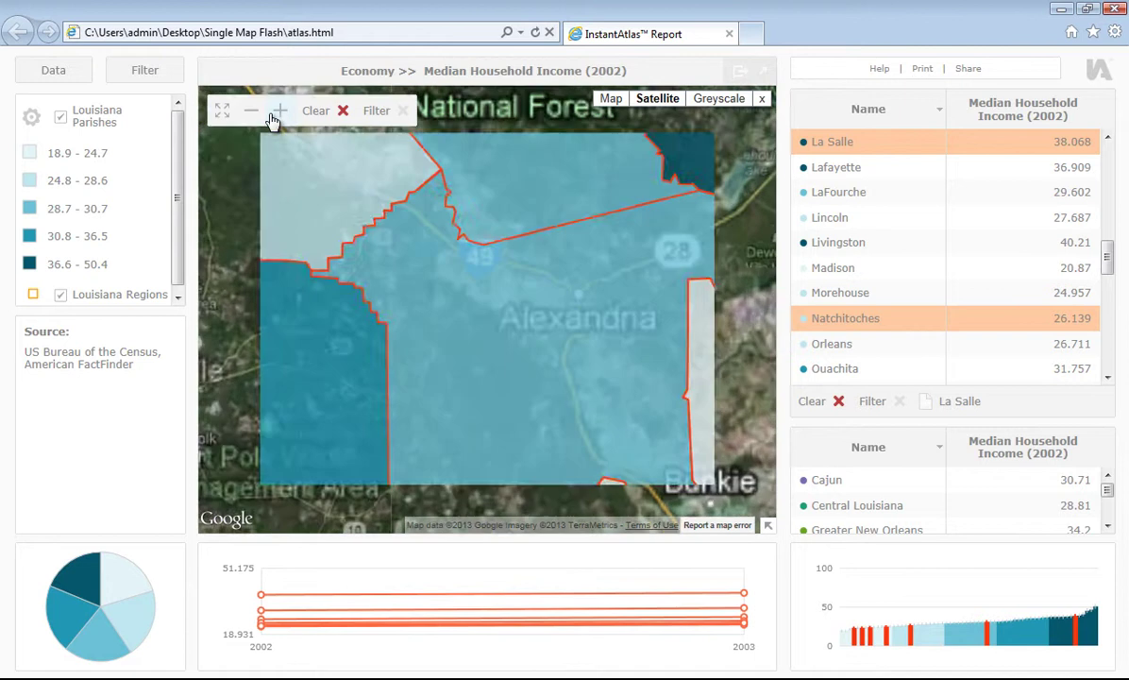
{"action": "left_click", "coordinate": [253, 113]}
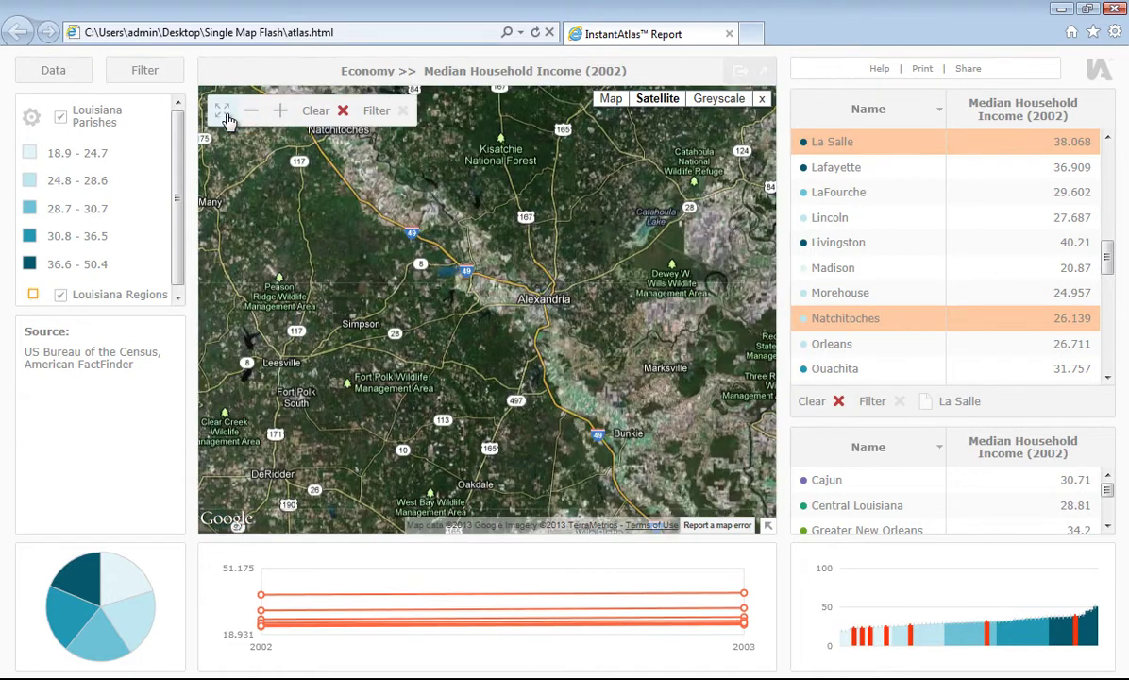
{"action": "left_click", "coordinate": [225, 114]}
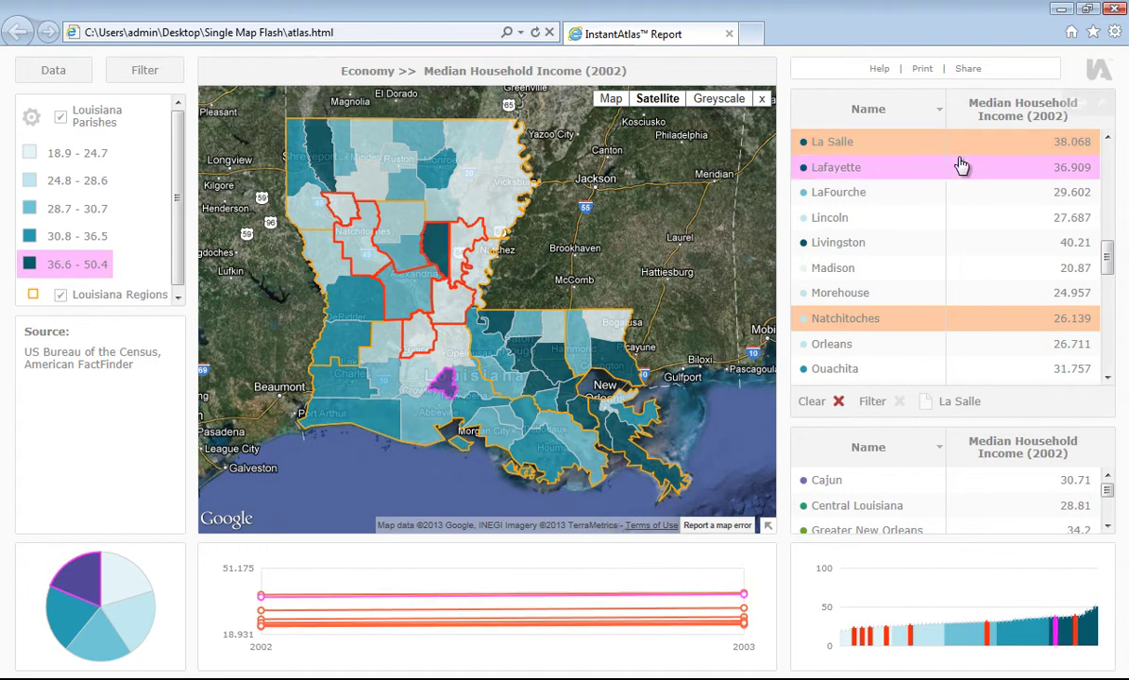
Sort the table by income both ways, then by name descending, and add Lincoln parish
{"action": "left_click", "coordinate": [1017, 123]}
{"action": "left_click", "coordinate": [1017, 124]}
{"action": "left_click", "coordinate": [897, 125]}
{"action": "left_click", "coordinate": [897, 126]}
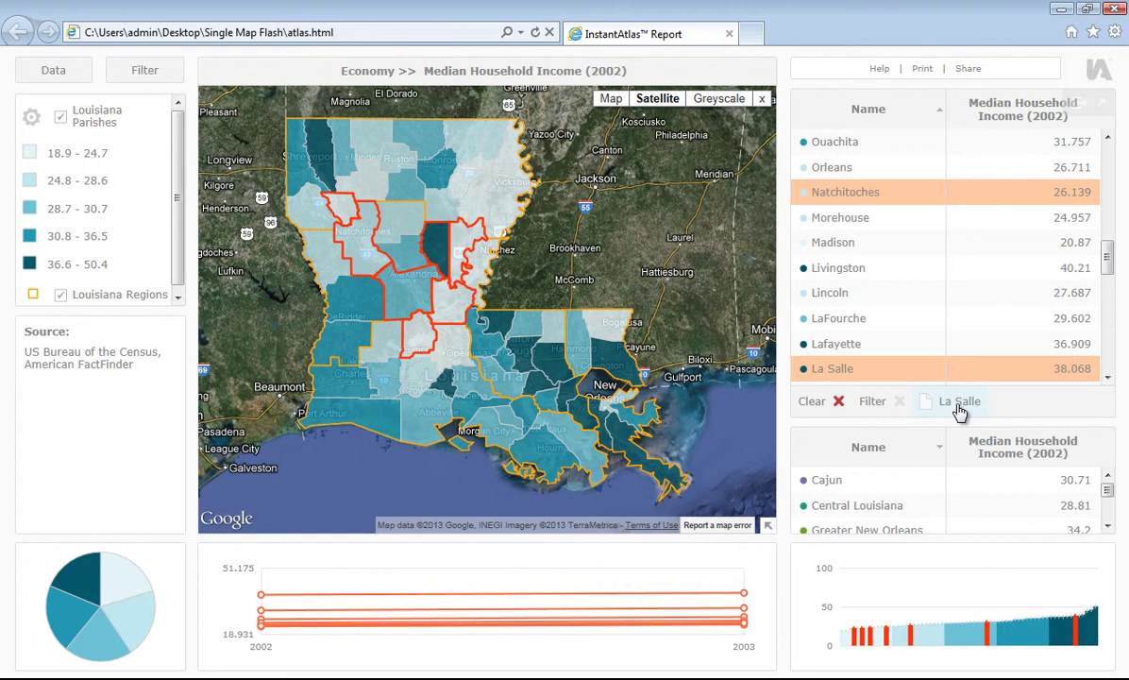
{"action": "left_click", "coordinate": [916, 302]}
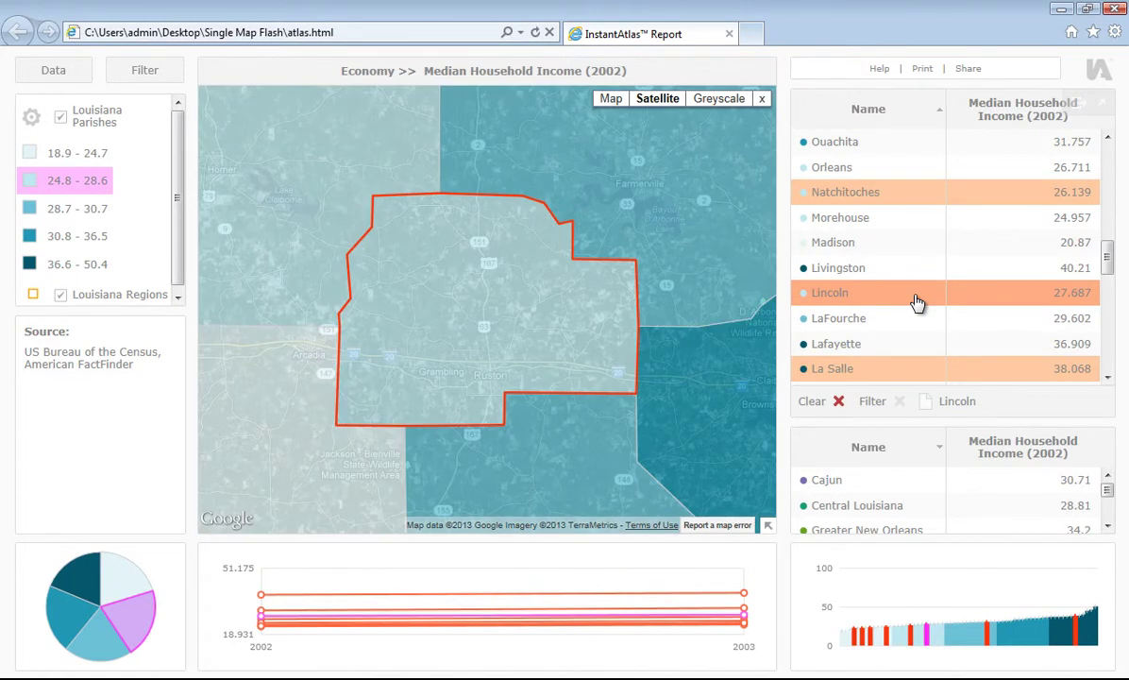
Select the Cajun, Central Louisiana and Greater New Orleans regions in the regions table
{"action": "left_click", "coordinate": [921, 490]}
{"action": "left_click", "coordinate": [923, 507]}
{"action": "left_click", "coordinate": [921, 534]}
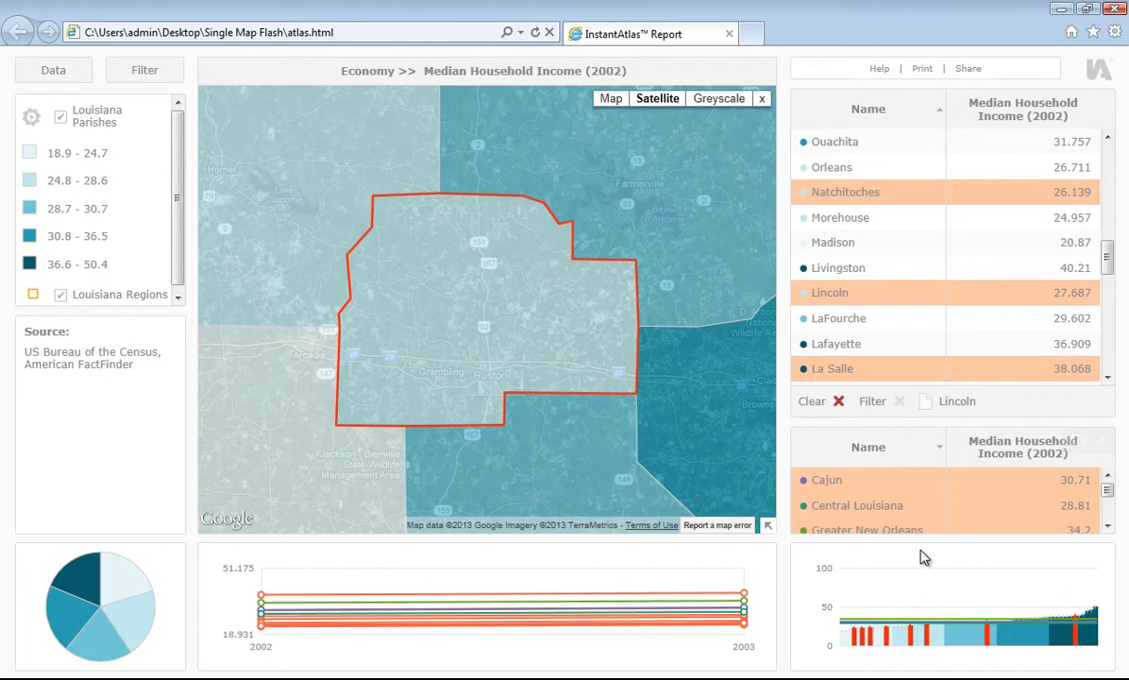
{"action": "mouse_move", "coordinate": [923, 607]}
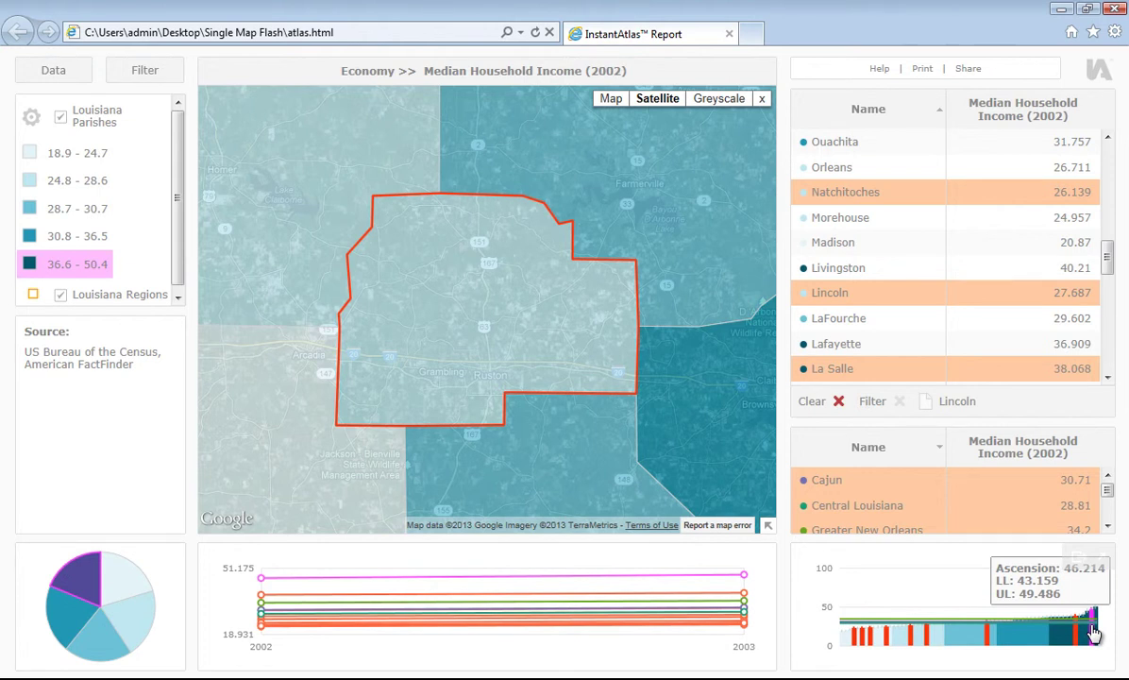
Select St. Tammany and St. Charles in the bar chart, then the 18.9–24.7 class
{"action": "left_click", "coordinate": [1091, 633]}
{"action": "left_click", "coordinate": [1089, 635]}
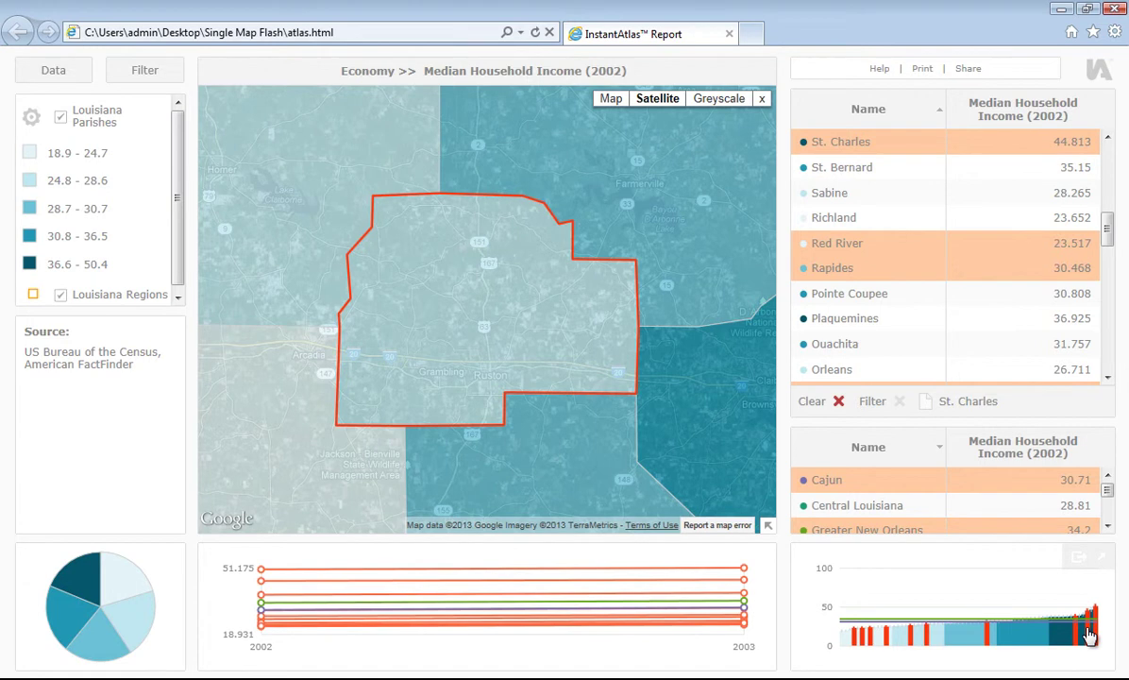
{"action": "mouse_move", "coordinate": [1086, 637]}
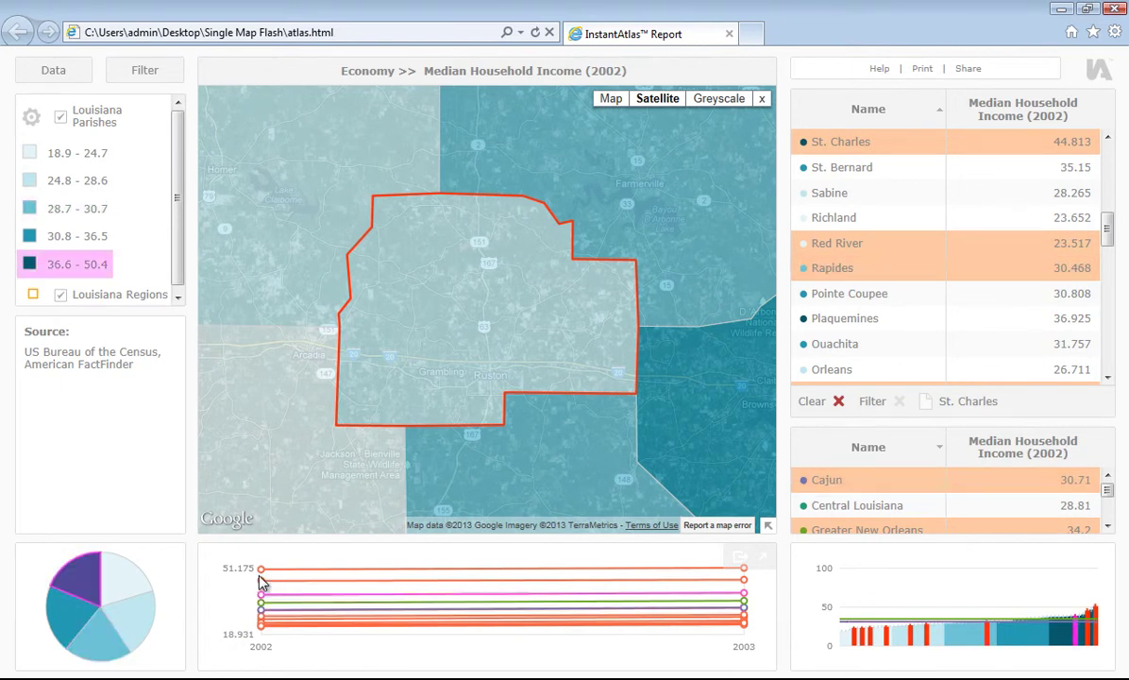
{"action": "mouse_move", "coordinate": [264, 578]}
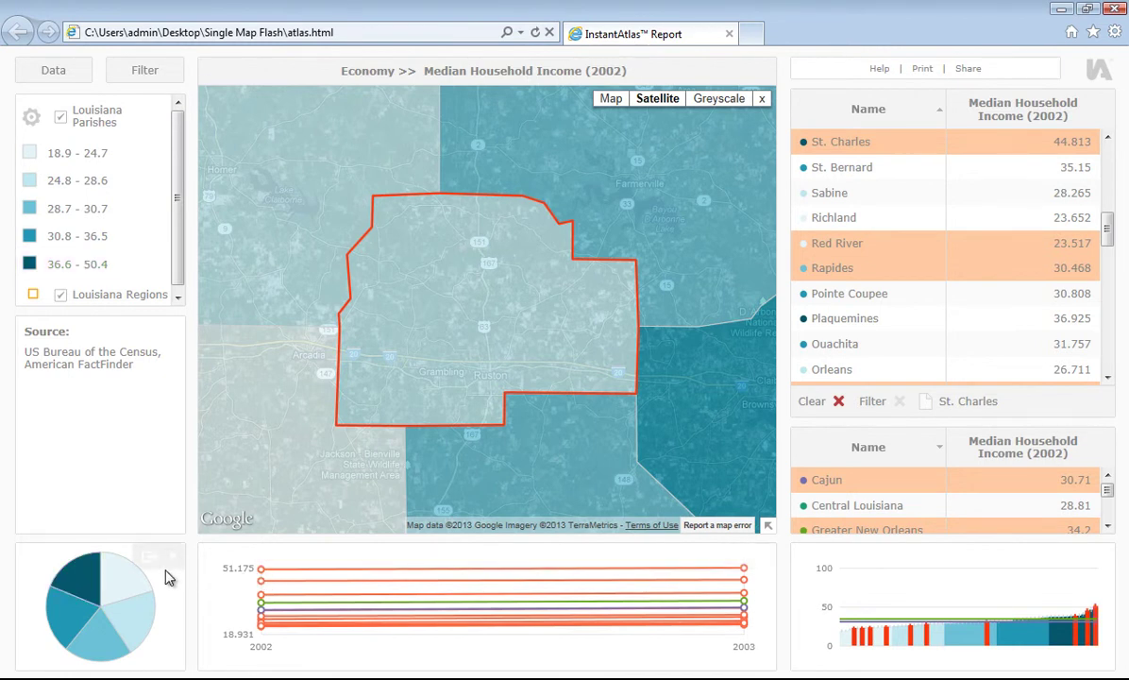
{"action": "mouse_move", "coordinate": [131, 592]}
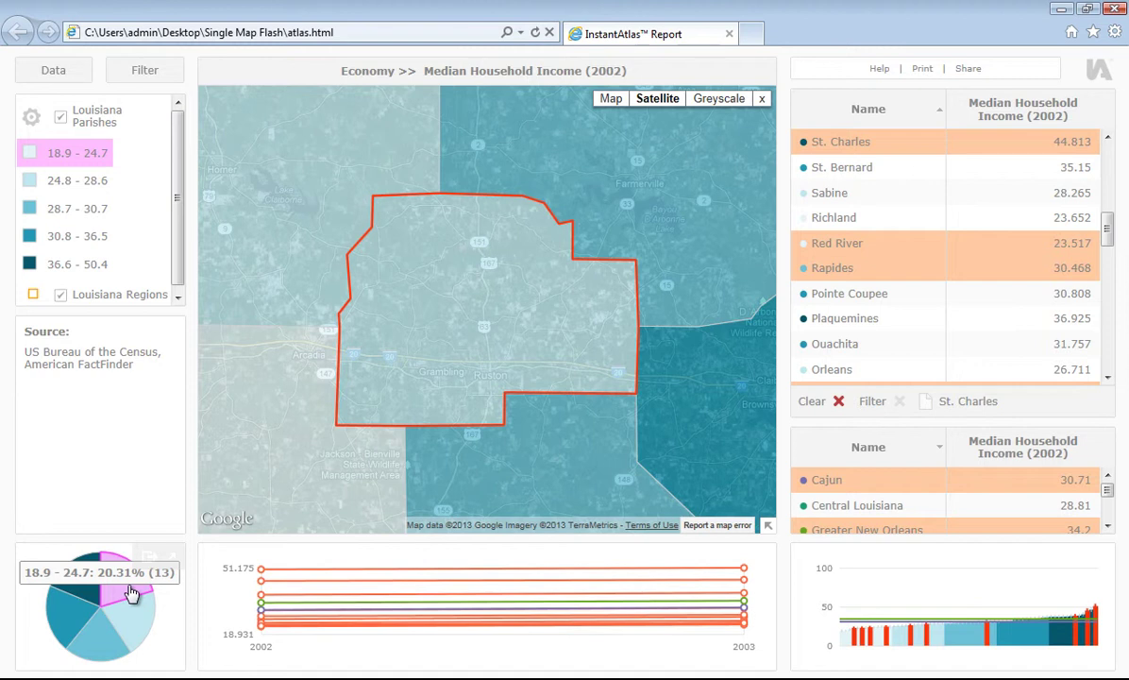
{"action": "left_click", "coordinate": [132, 593]}
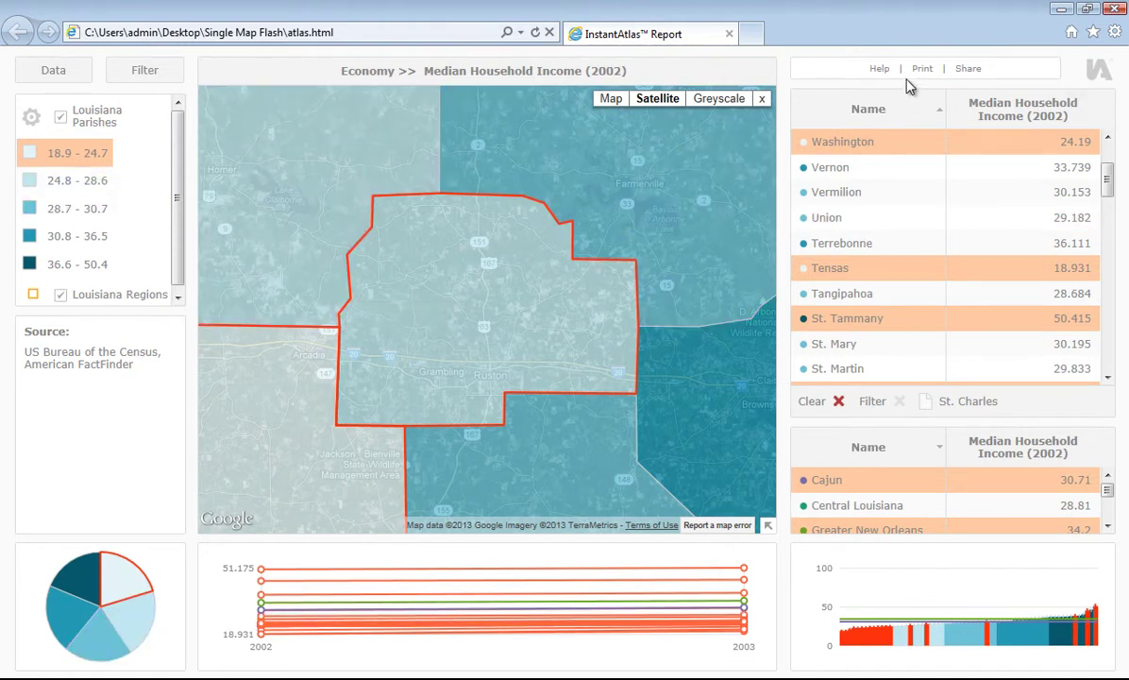
Show the report's How To Use help, then open its printable version in a new tab
{"action": "left_click", "coordinate": [879, 69]}
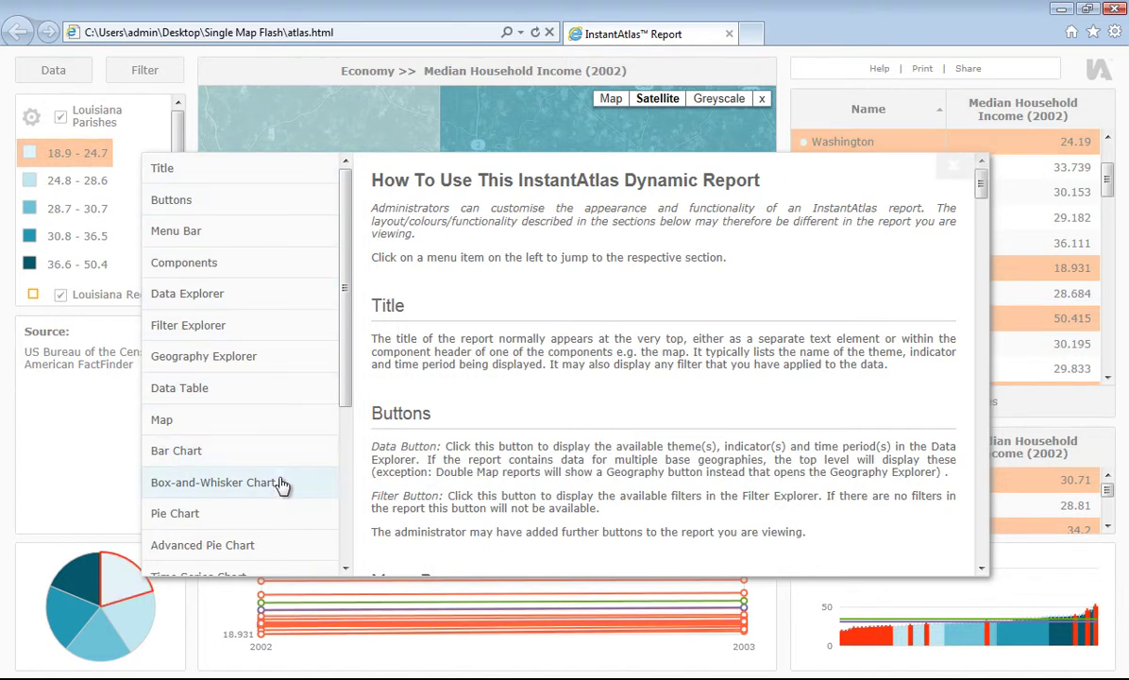
{"action": "left_click", "coordinate": [923, 68]}
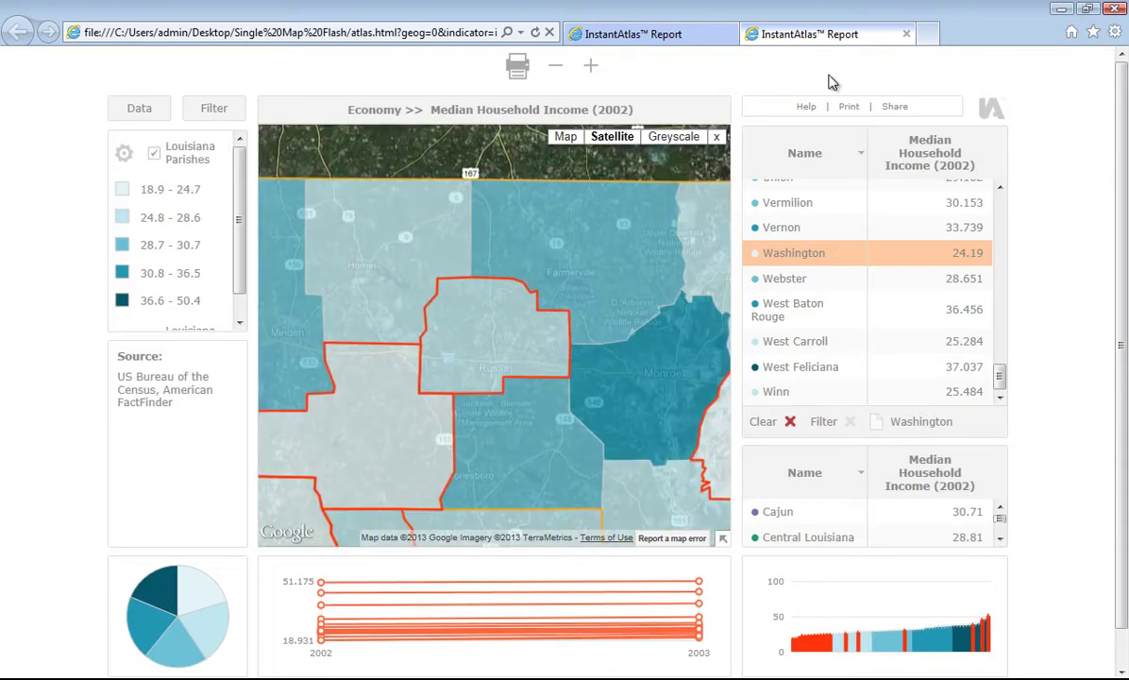
Shrink and enlarge the print layout, expand its map to full width, then return to the original report
{"action": "left_click", "coordinate": [554, 68]}
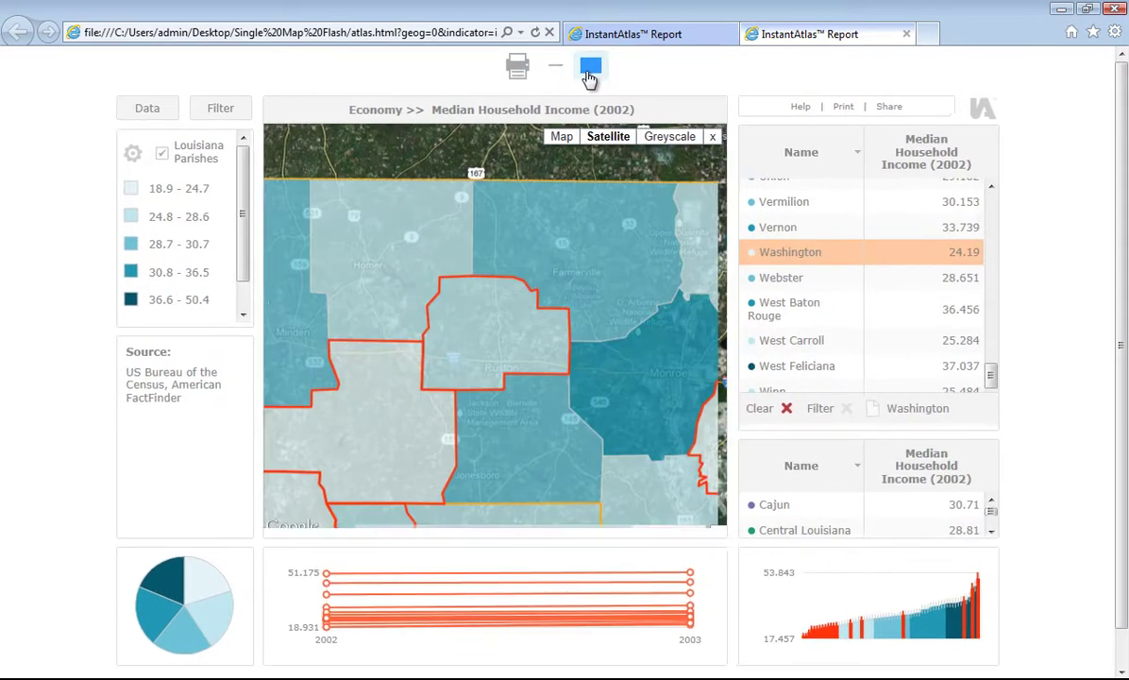
{"action": "left_click", "coordinate": [589, 72]}
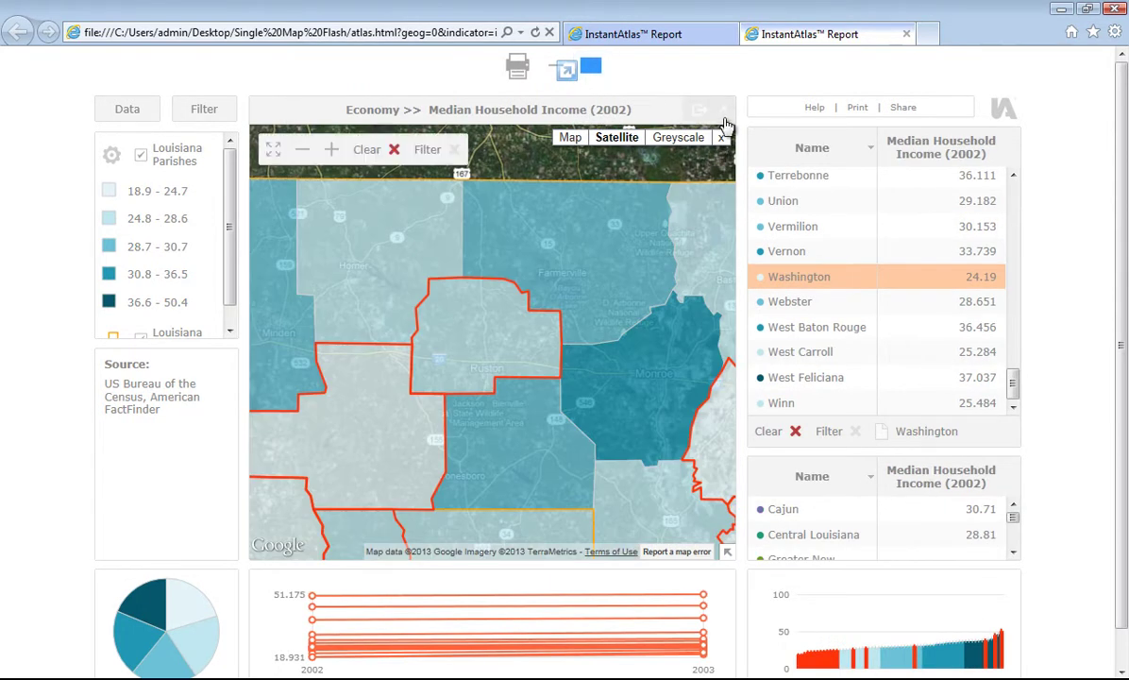
{"action": "left_click", "coordinate": [725, 114]}
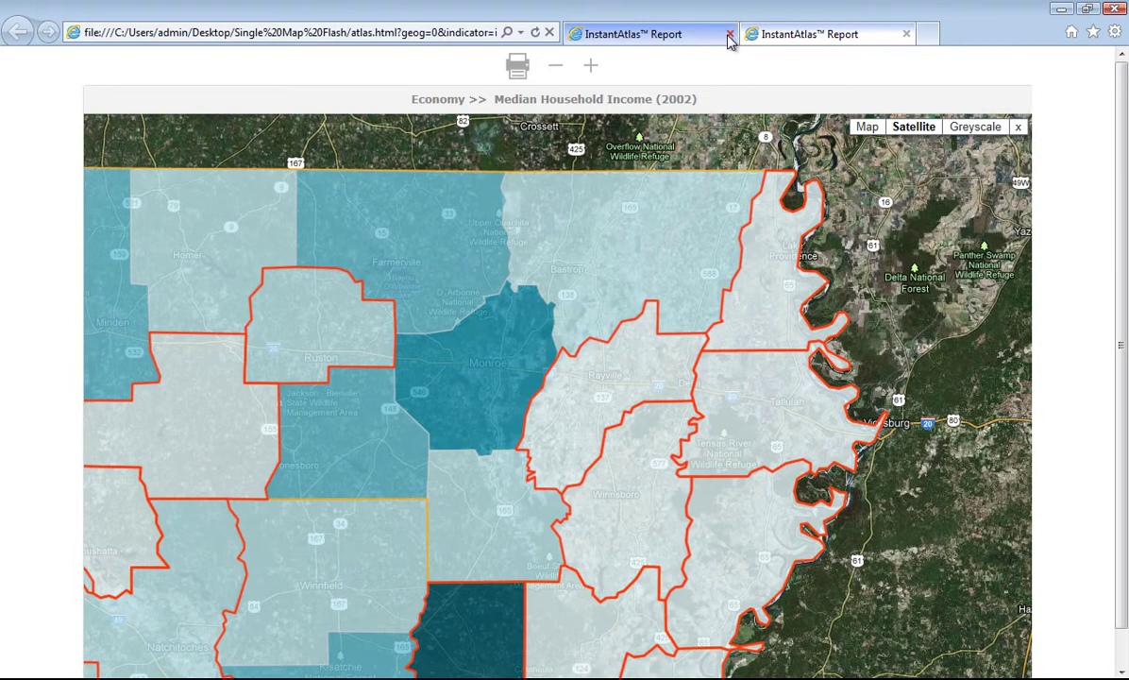
{"action": "left_click", "coordinate": [722, 38]}
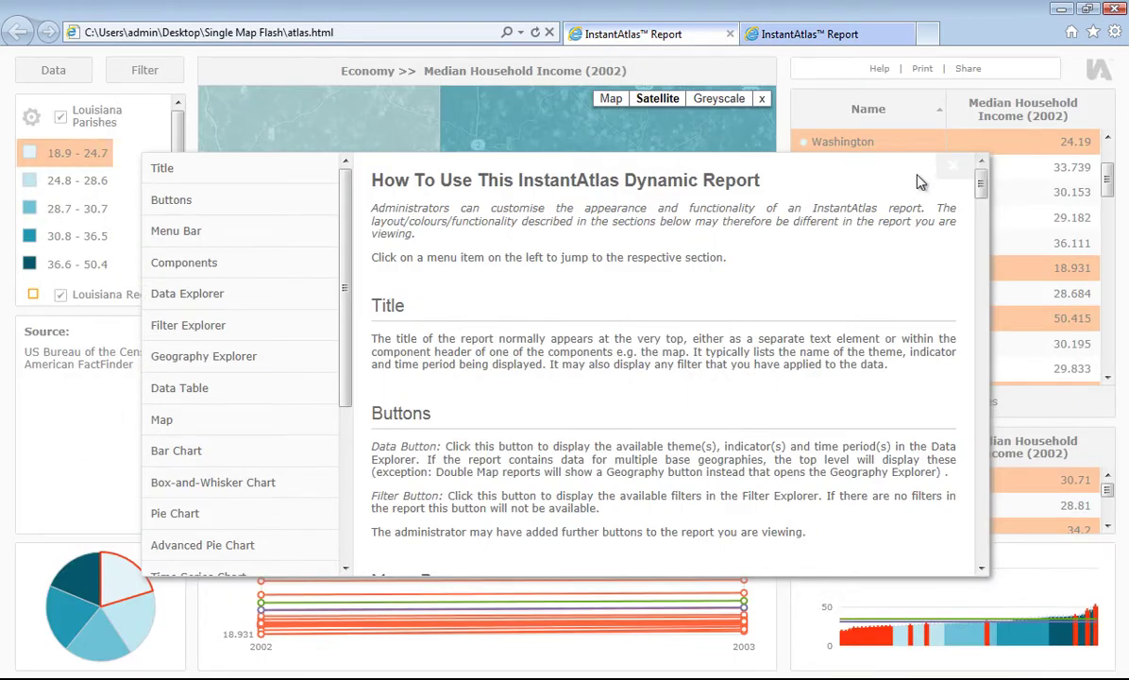
Close the How To Use help panel and show the Email report and Embed report links
{"action": "left_click", "coordinate": [952, 167]}
{"action": "left_click", "coordinate": [961, 74]}
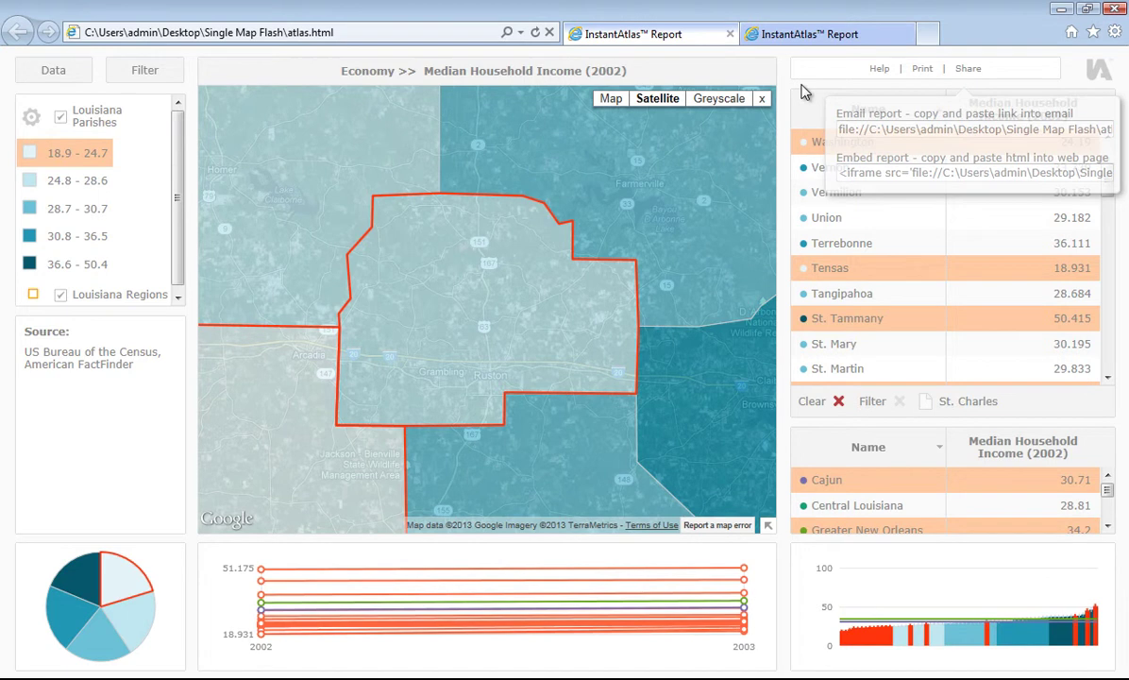
Export the bar chart as an image in a new tab, check Save picture as, and return to the report
{"action": "mouse_move", "coordinate": [1077, 564]}
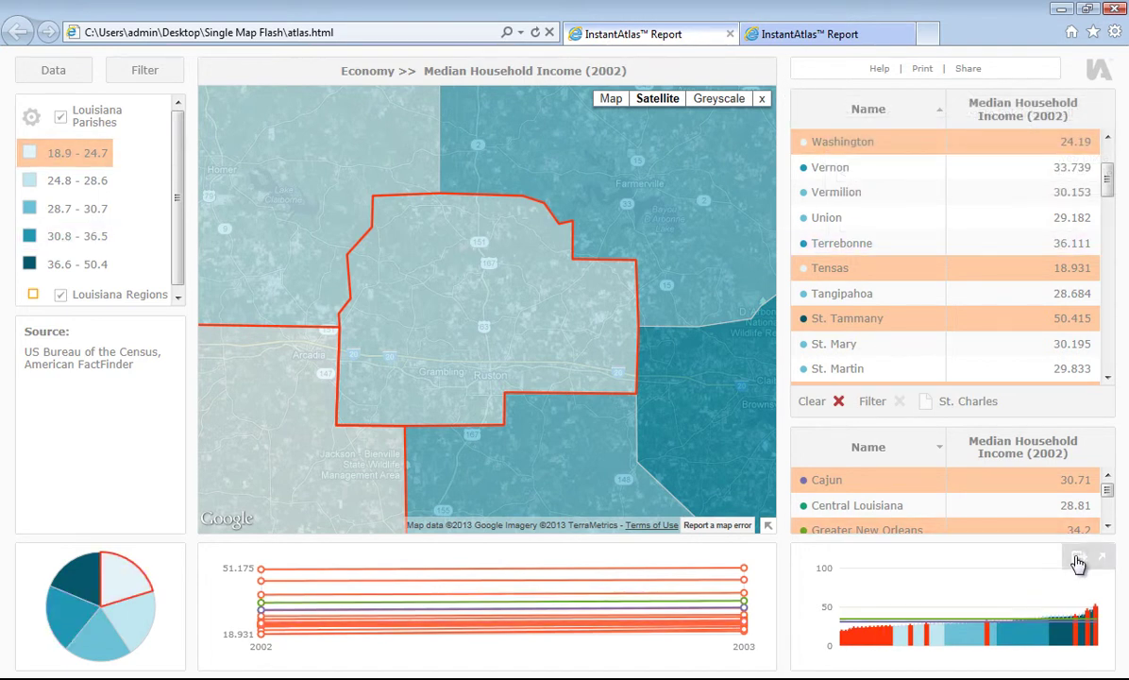
{"action": "left_click", "coordinate": [1078, 561]}
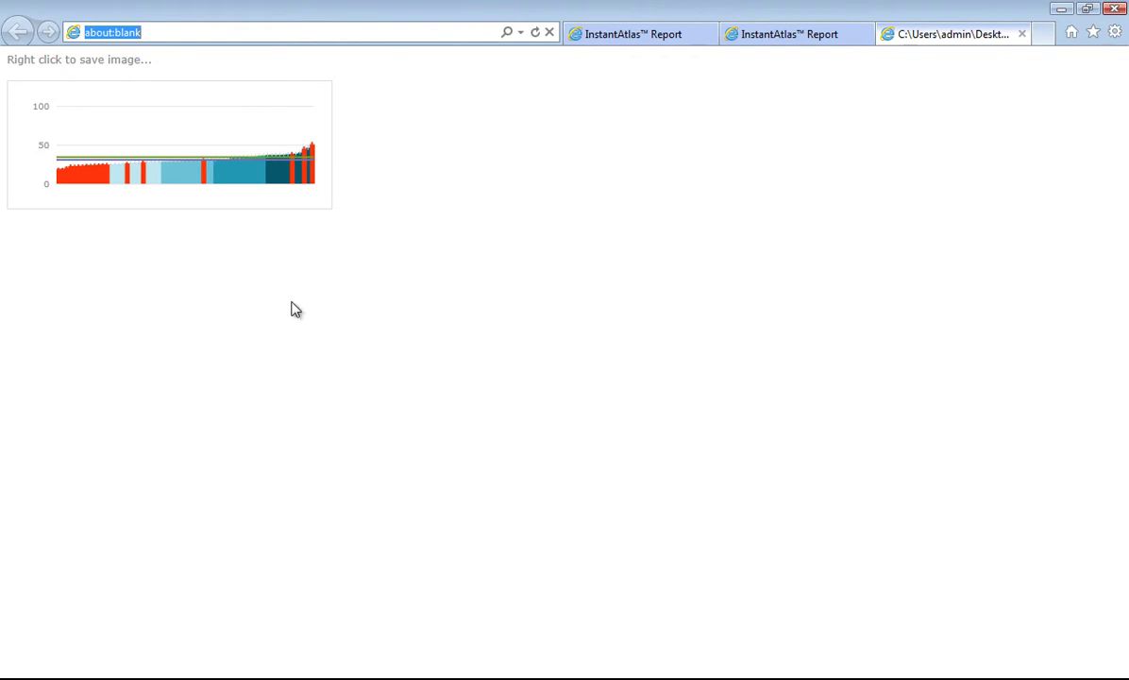
{"action": "right_click", "coordinate": [210, 103]}
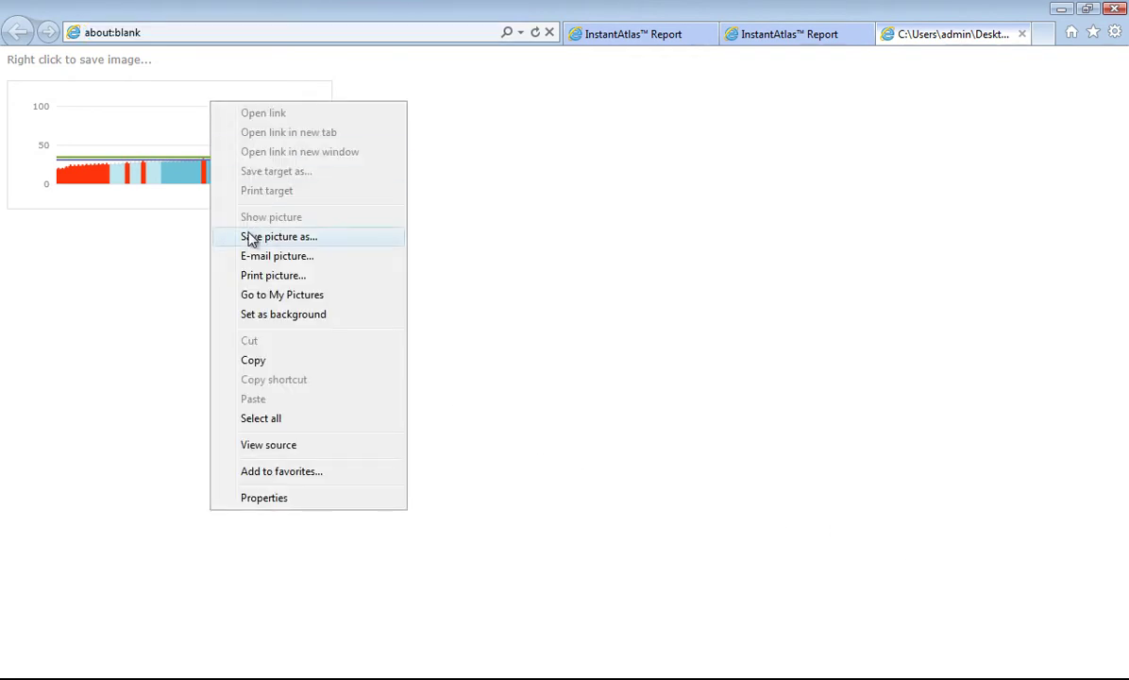
{"action": "left_click", "coordinate": [672, 33]}
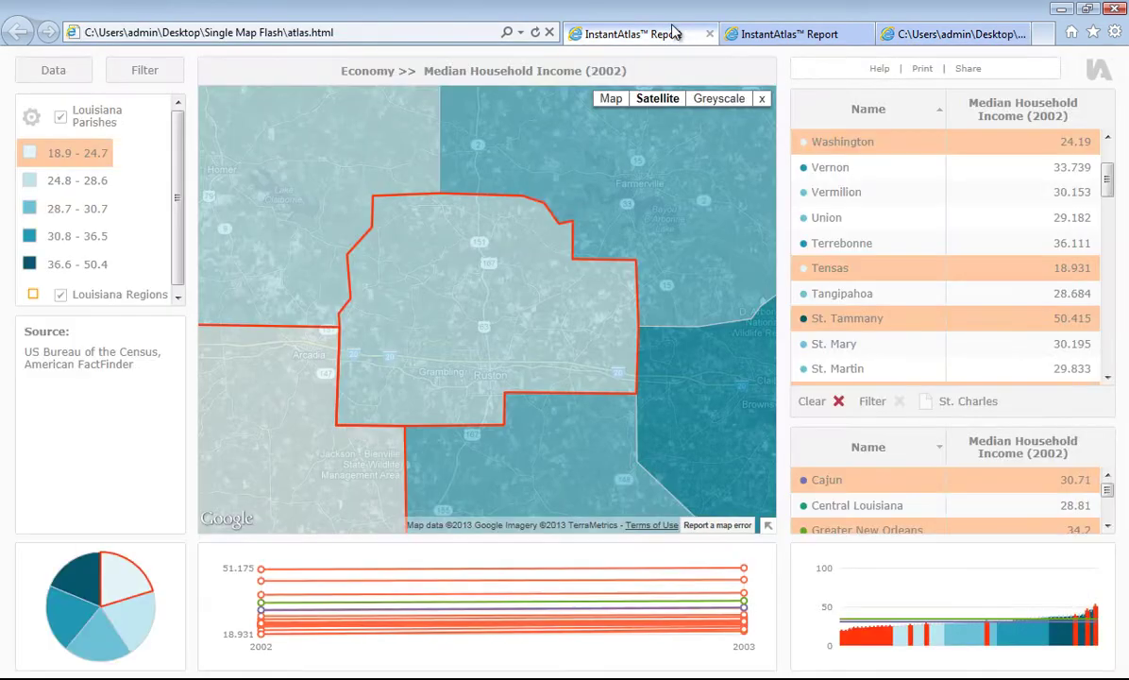